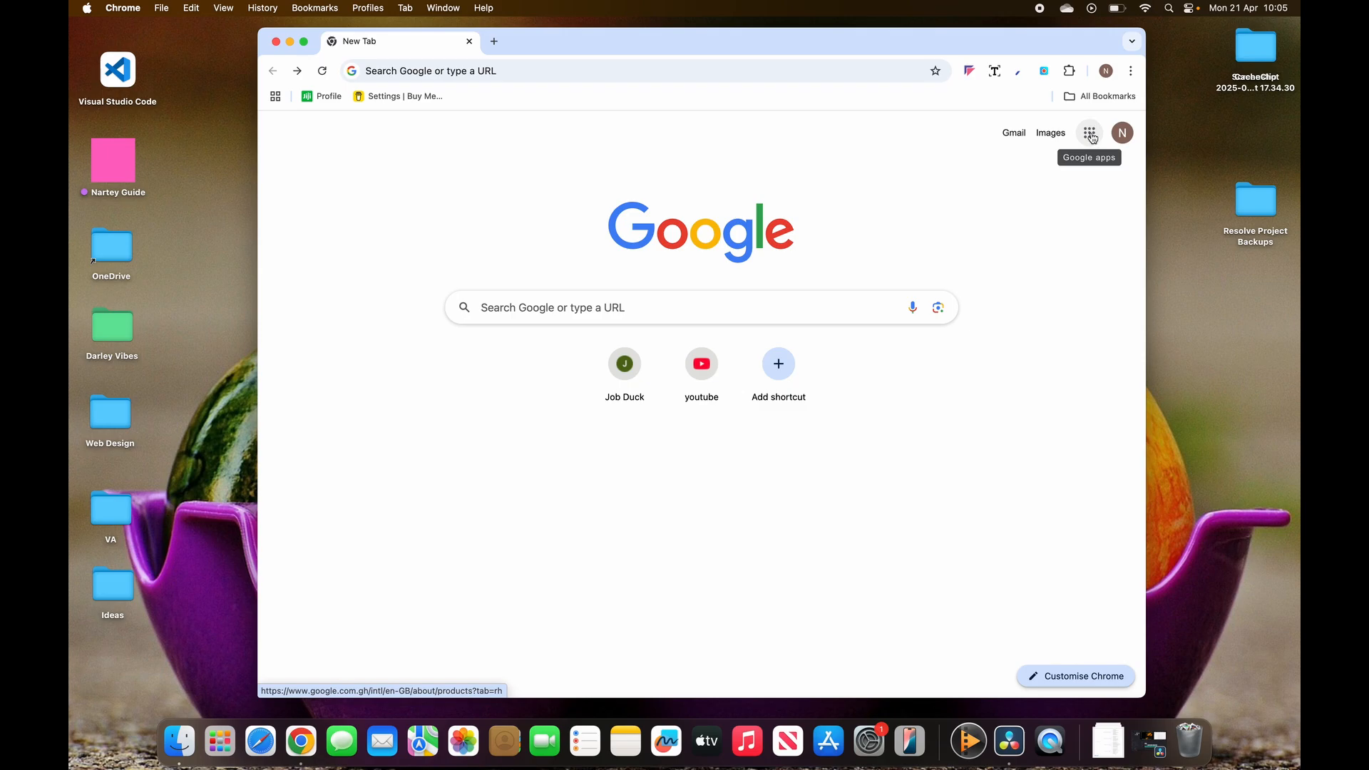
- Open Google Calendar from the Google apps
left_click(1090, 130)
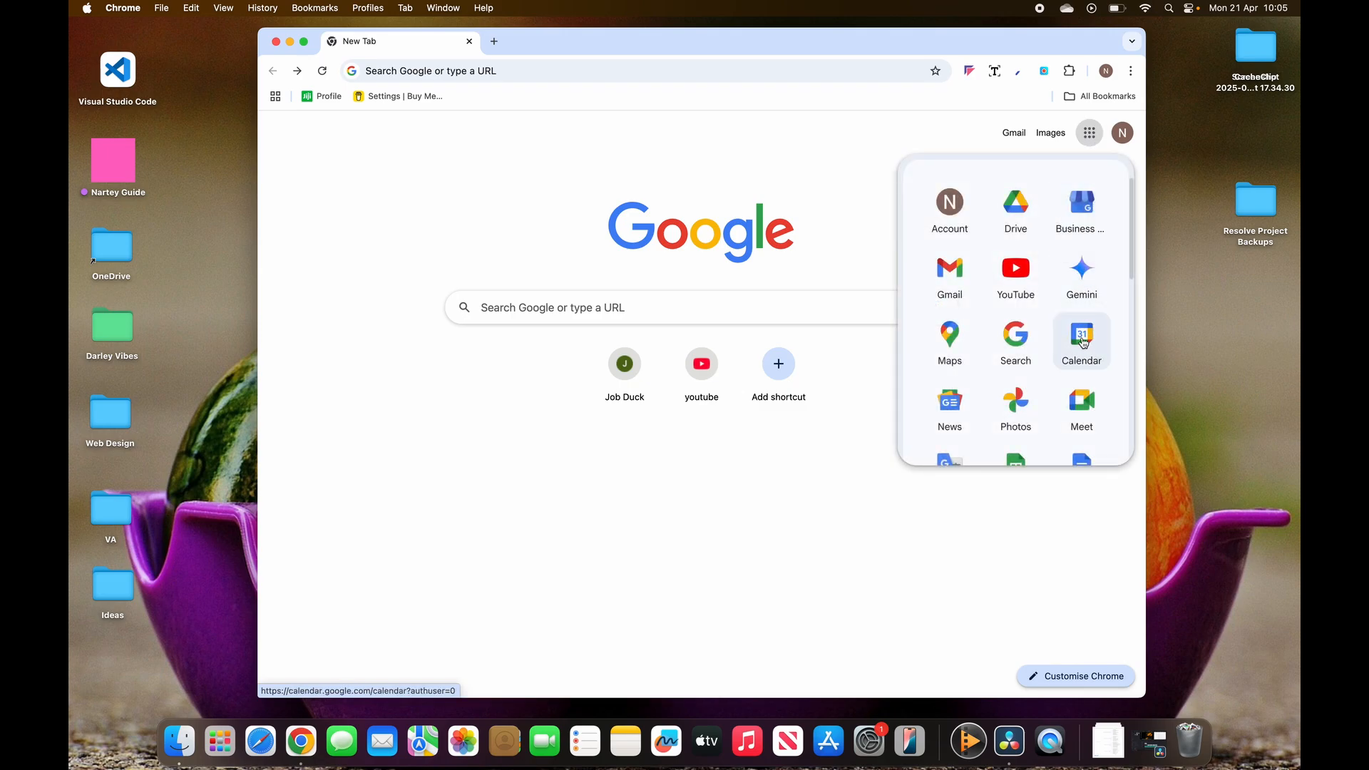
left_click(1084, 342)
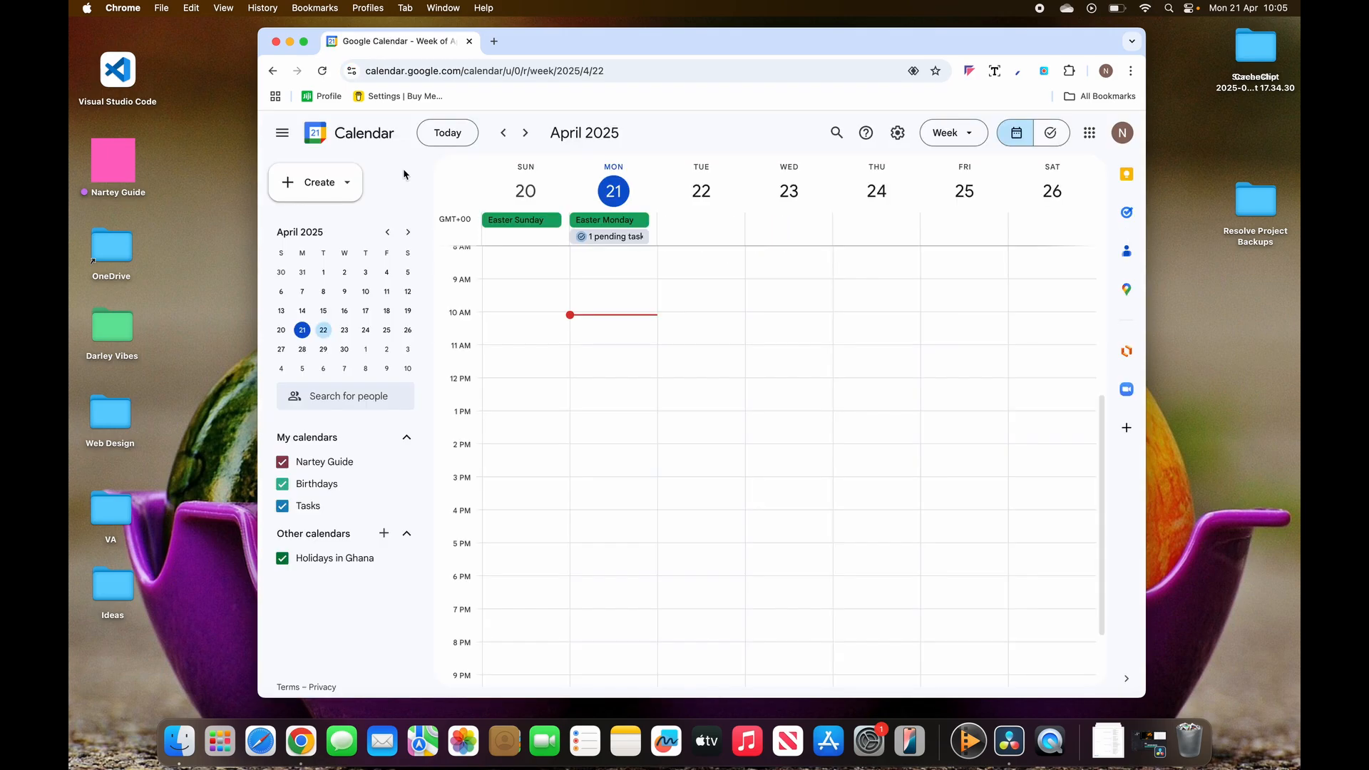
- Create a bookable appointment schedule titled "Free Consultation" with a 30-minute appointment duration
left_click(328, 190)
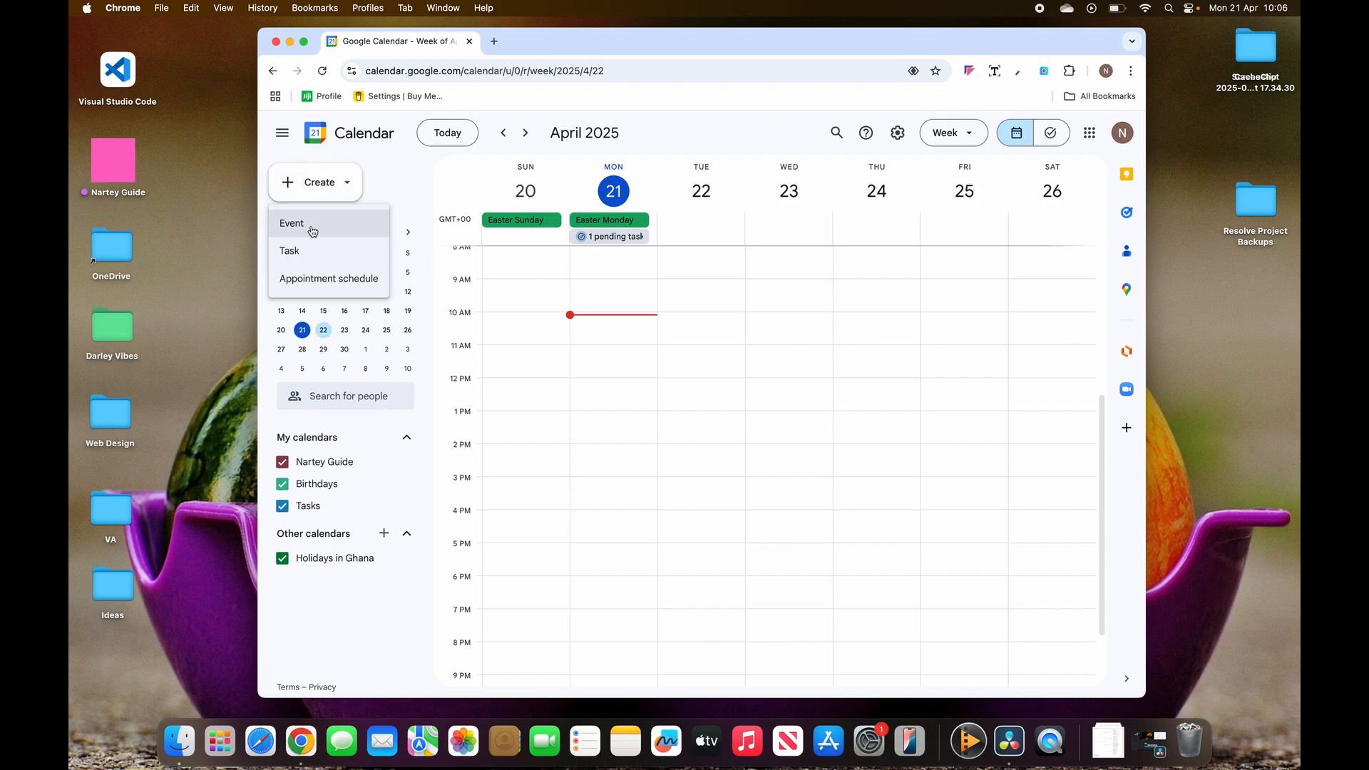
left_click(298, 287)
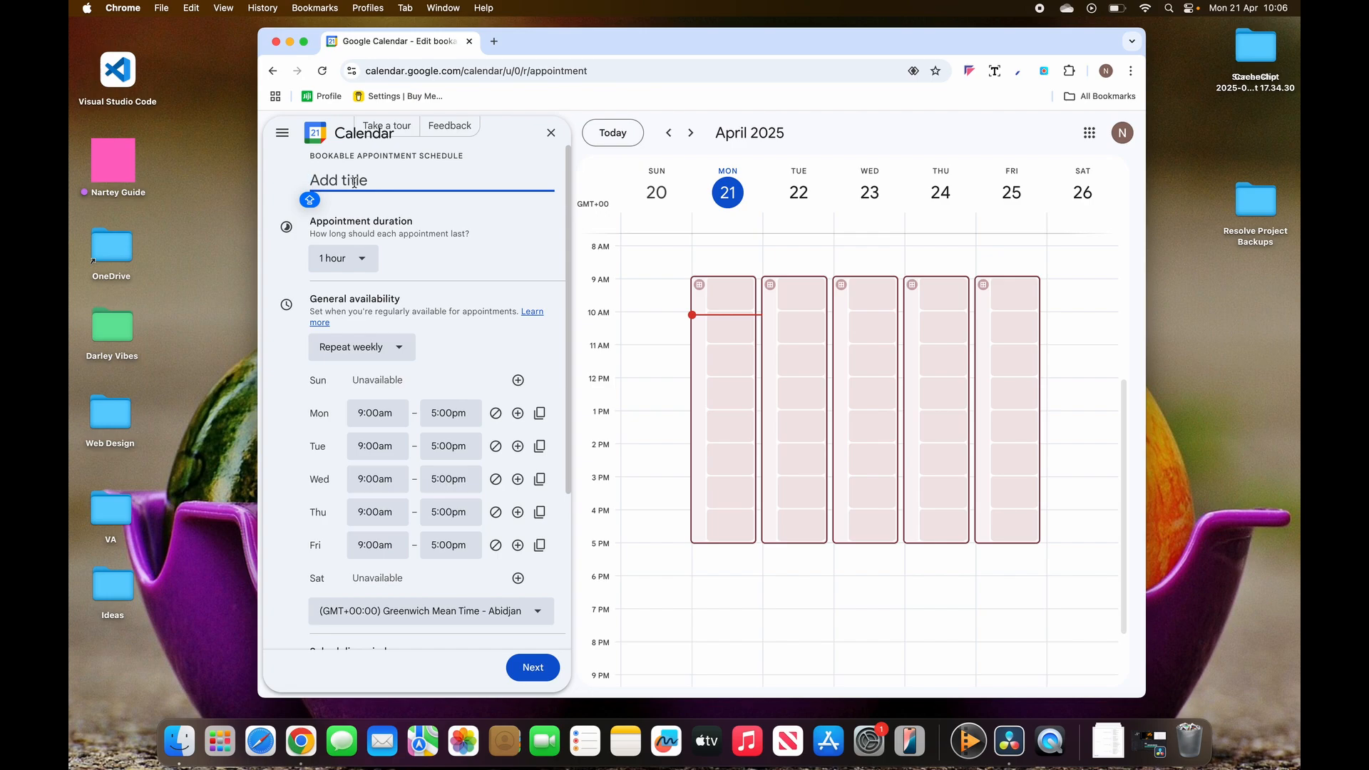
type("Free Consultation")
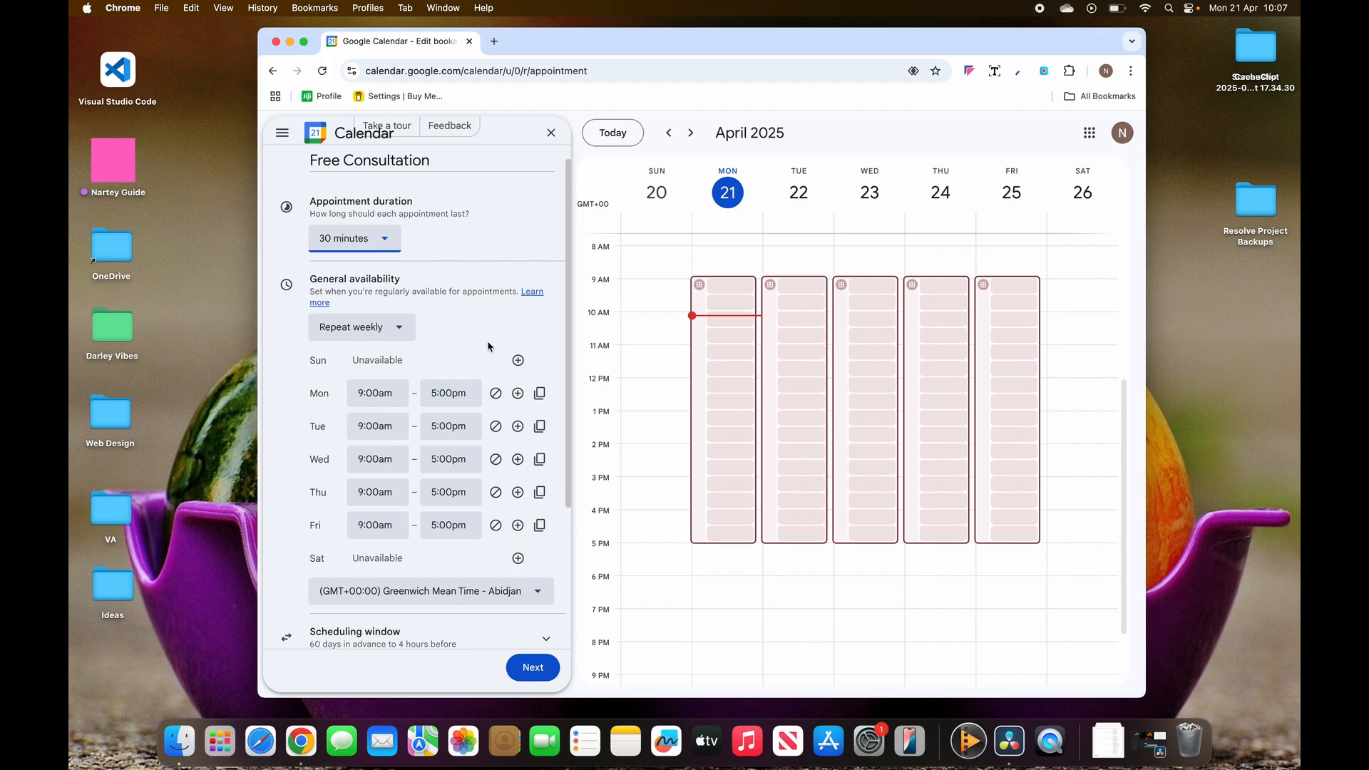
- Add a Sunday availability period from 8:30am to 9:00am to the weekly schedule
scroll(400, 317, "down", 2)
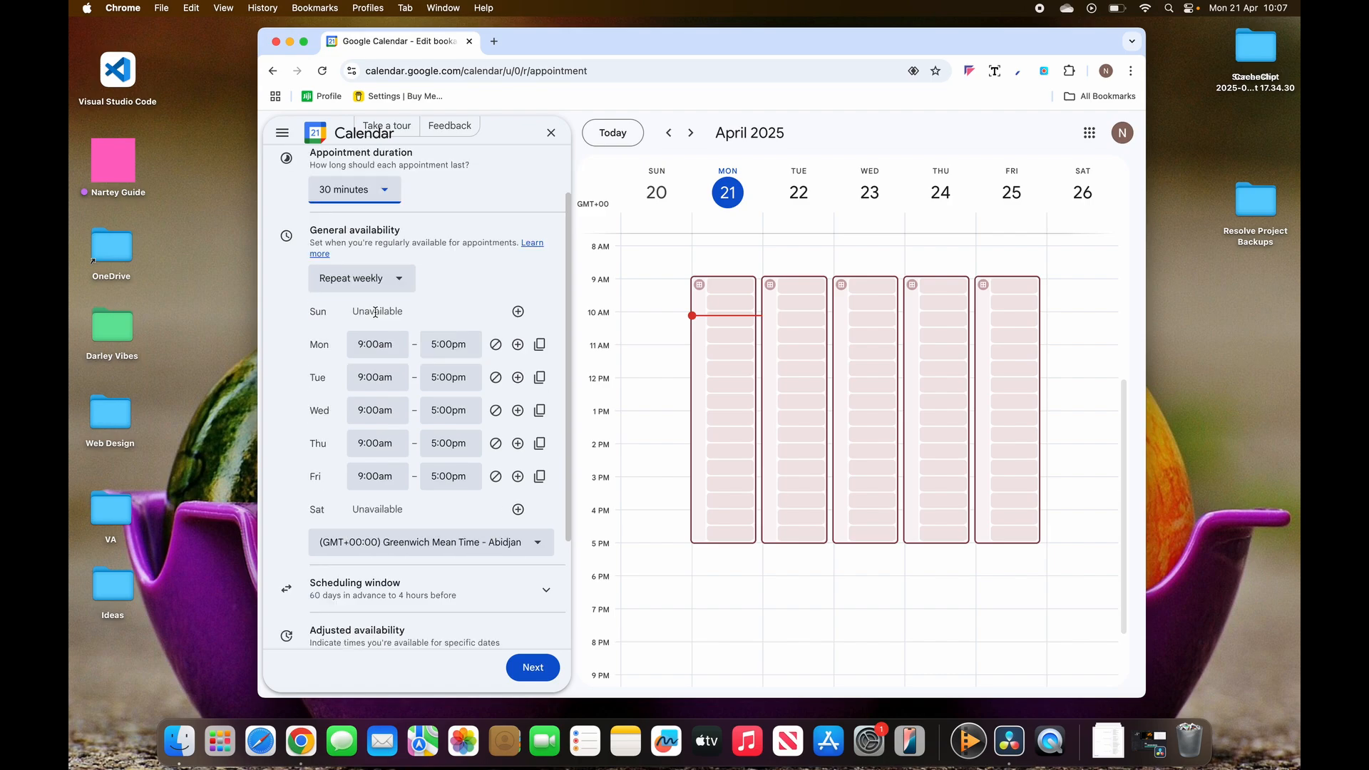
left_click(518, 311)
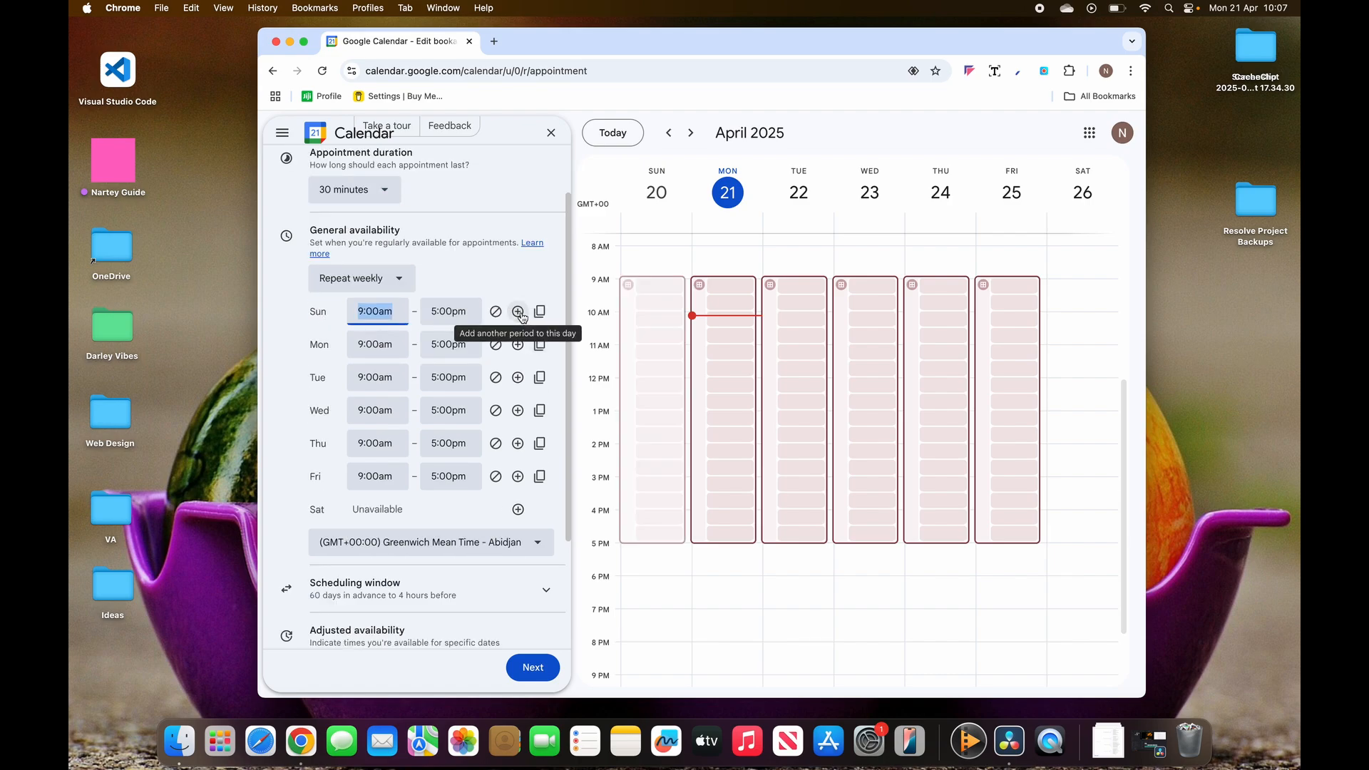
left_click(383, 315)
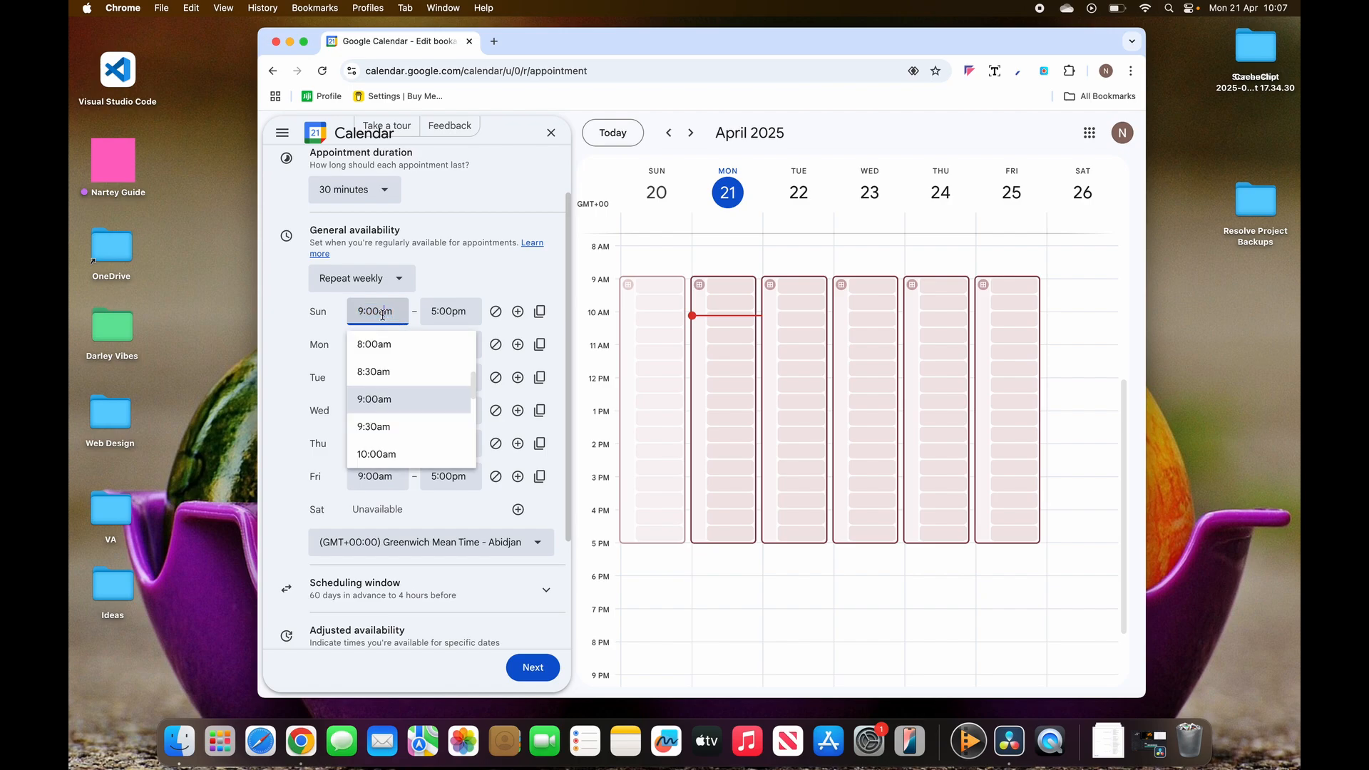
left_click(386, 370)
left_click(432, 319)
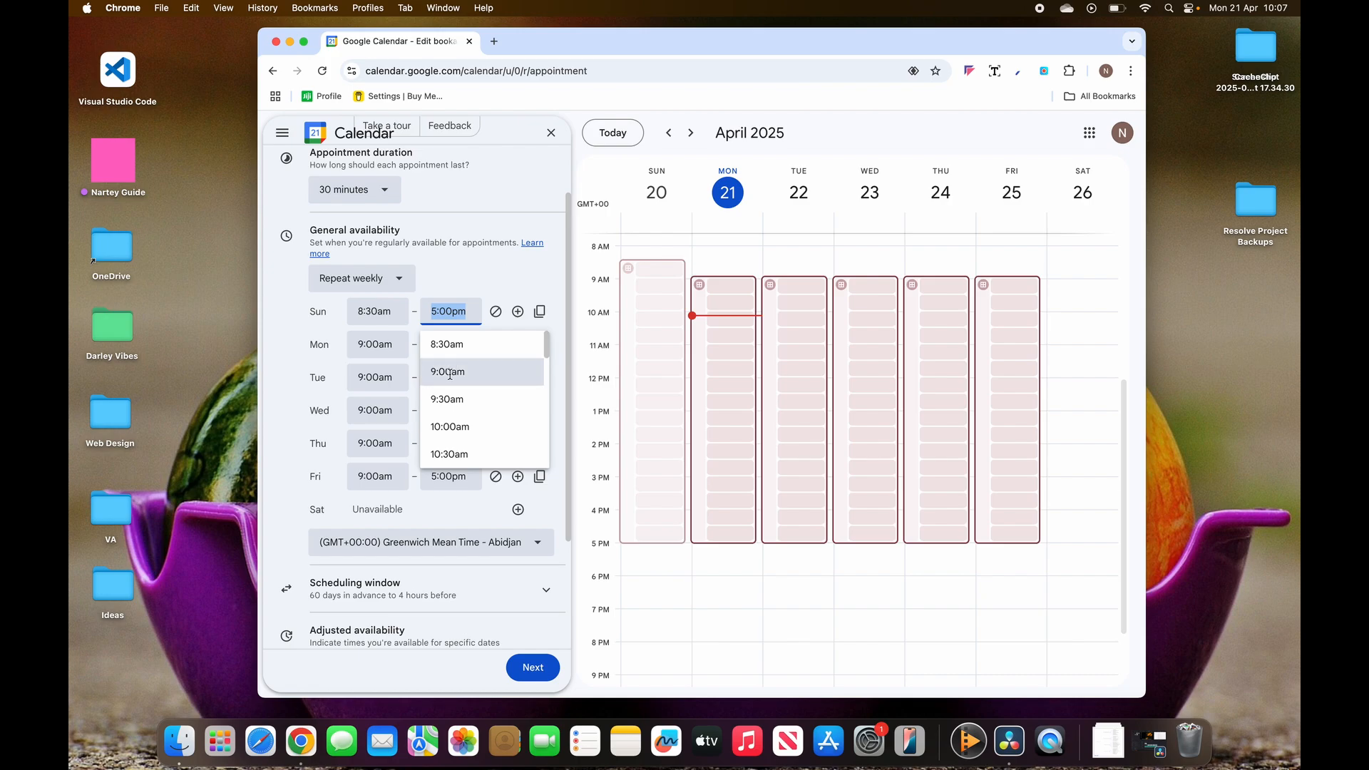
left_click(458, 371)
- Set Monday's general availability to 8:00am–8:30am
left_click(381, 345)
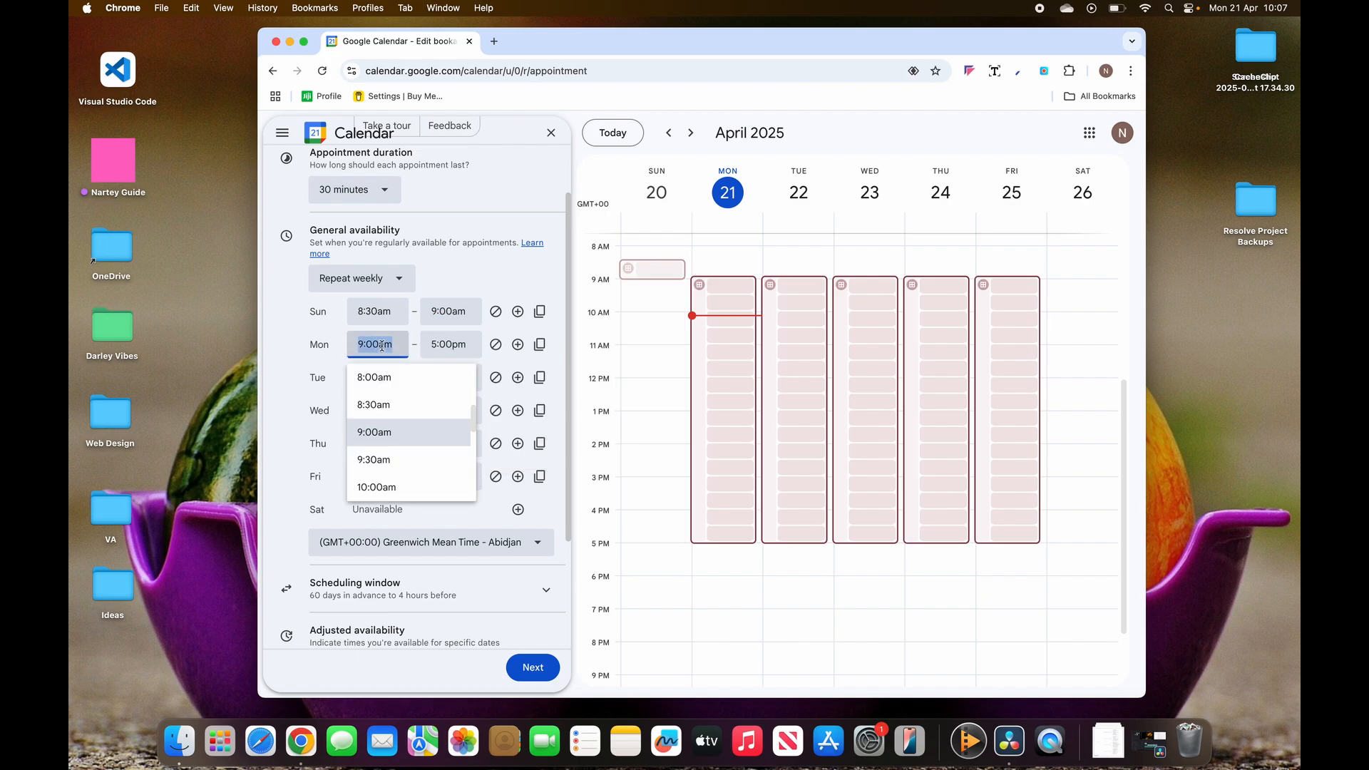
left_click(377, 374)
scroll(465, 421, "up", 6)
left_click(464, 406)
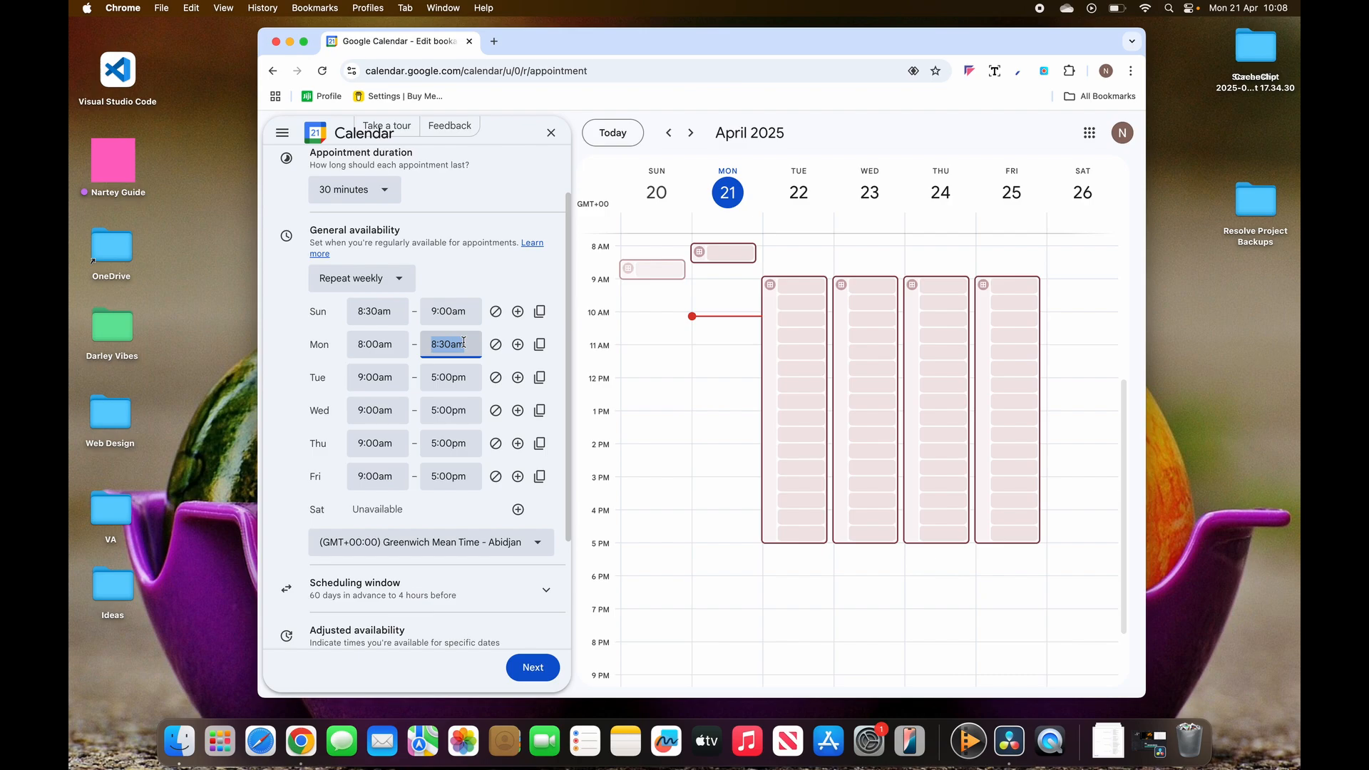
- Add a second Monday availability period from 9:30am to 10:00am
left_click(518, 346)
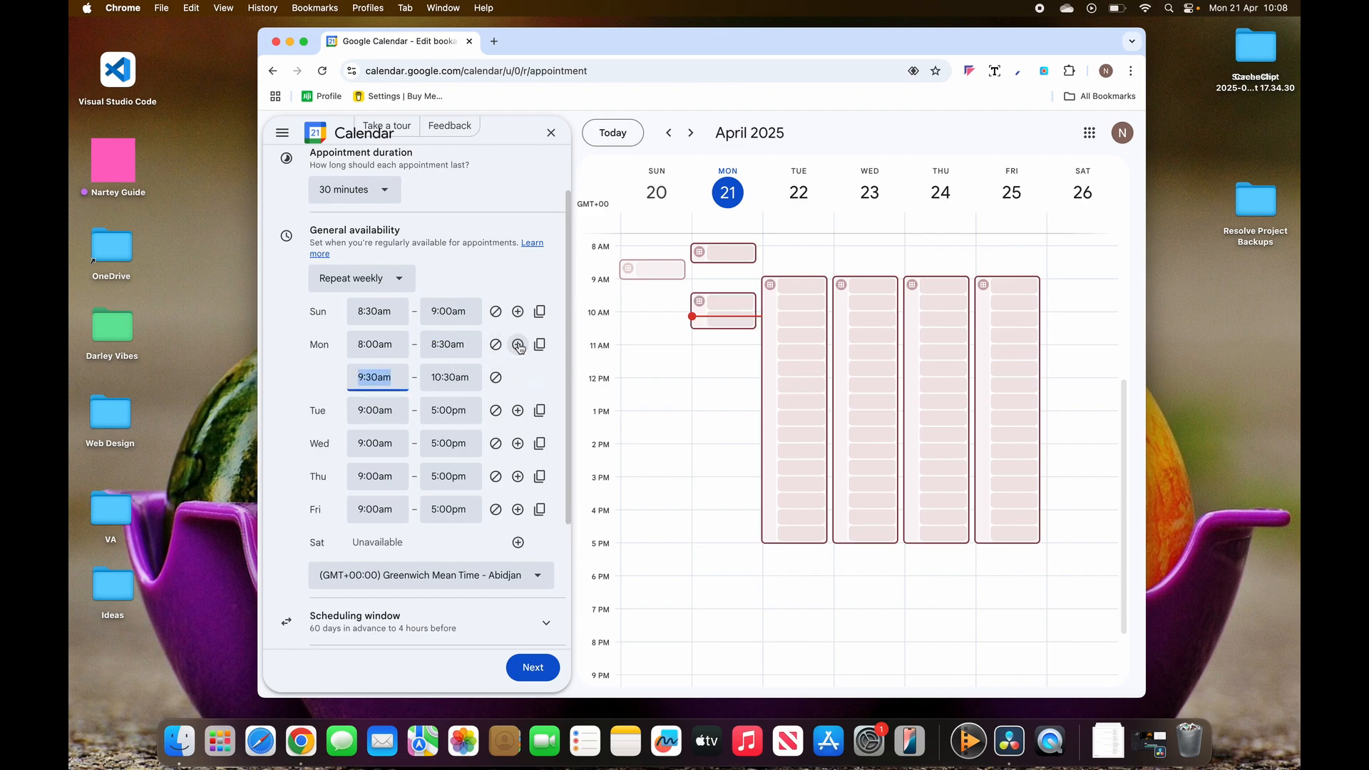
left_click(445, 377)
left_click(456, 434)
- Add a third Monday availability period from 10:30am to 11:00am
left_click(518, 346)
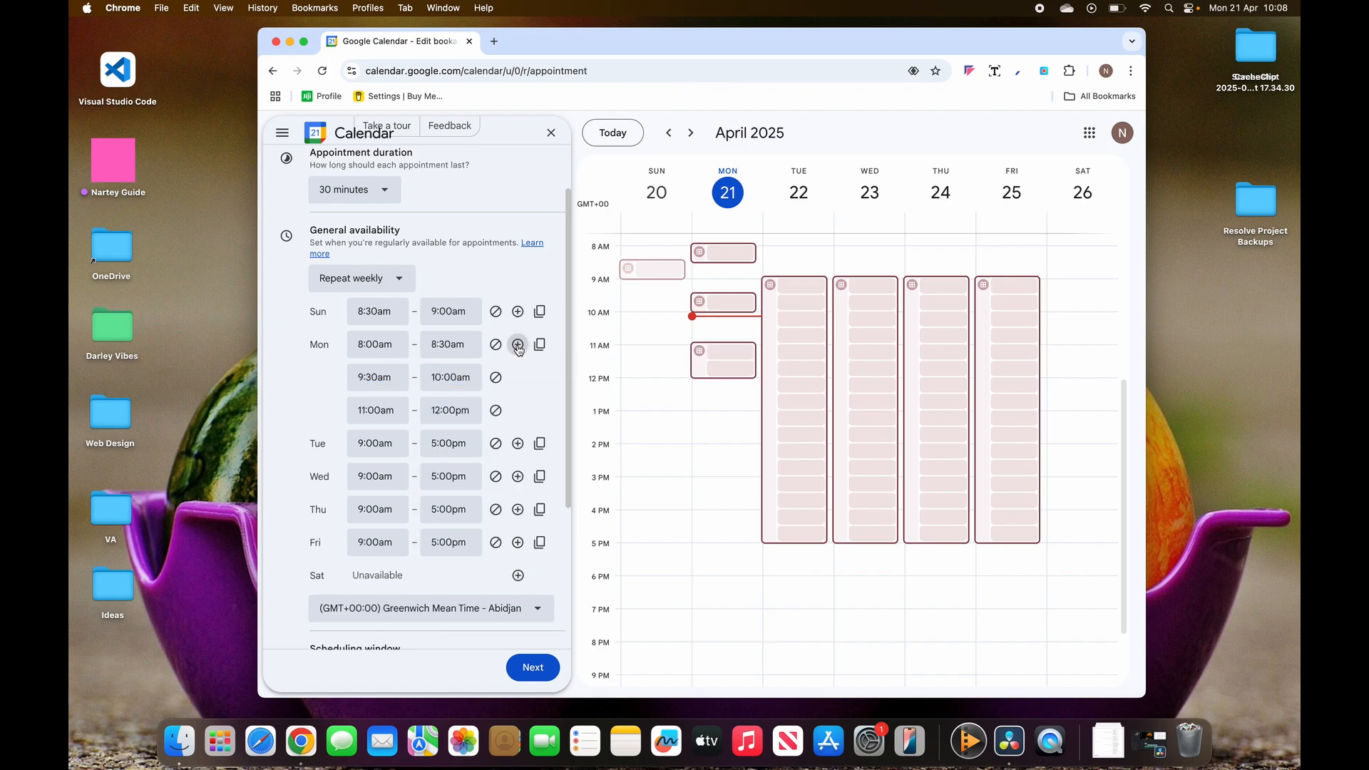
left_click(375, 414)
left_click(376, 435)
left_click(450, 411)
left_click(498, 460)
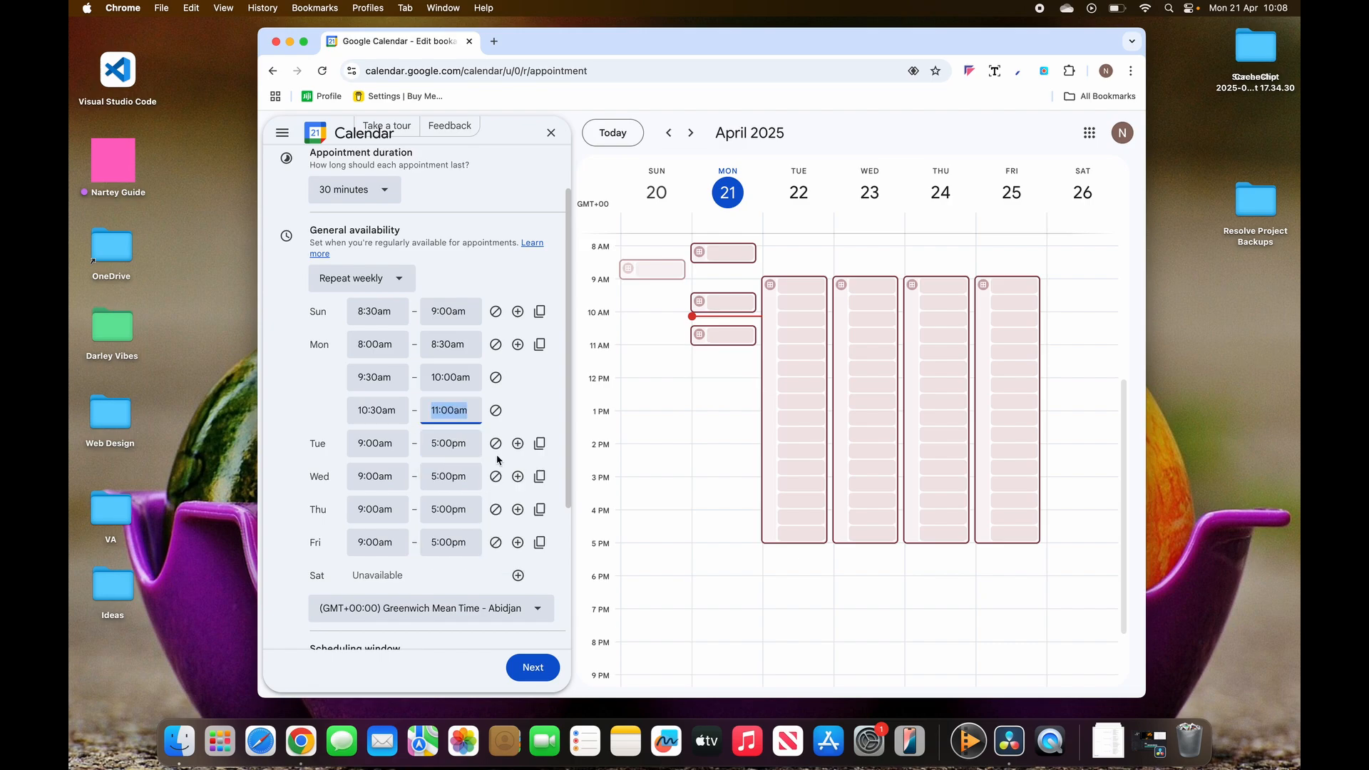
- Set Tuesday's general availability to 8:30am–9:00am
left_click(385, 444)
left_click(410, 475)
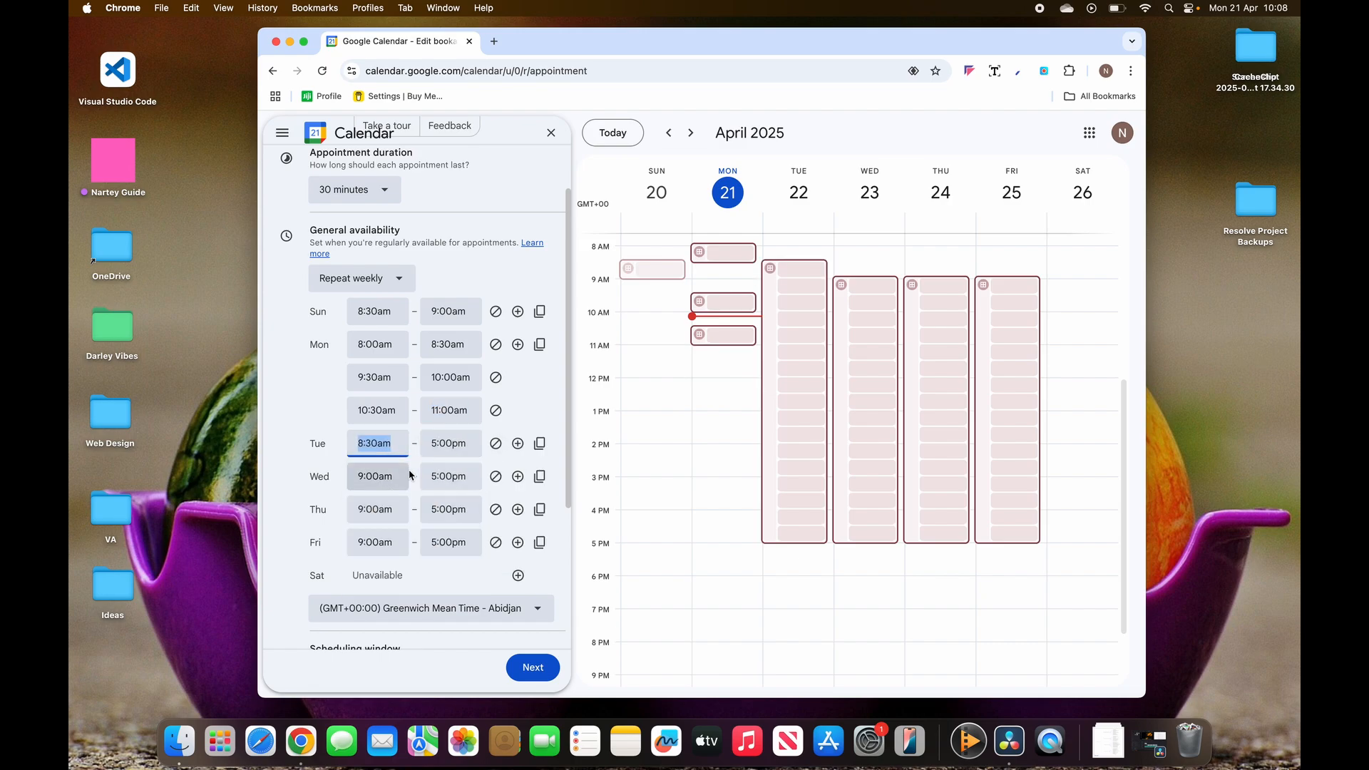
left_click(450, 443)
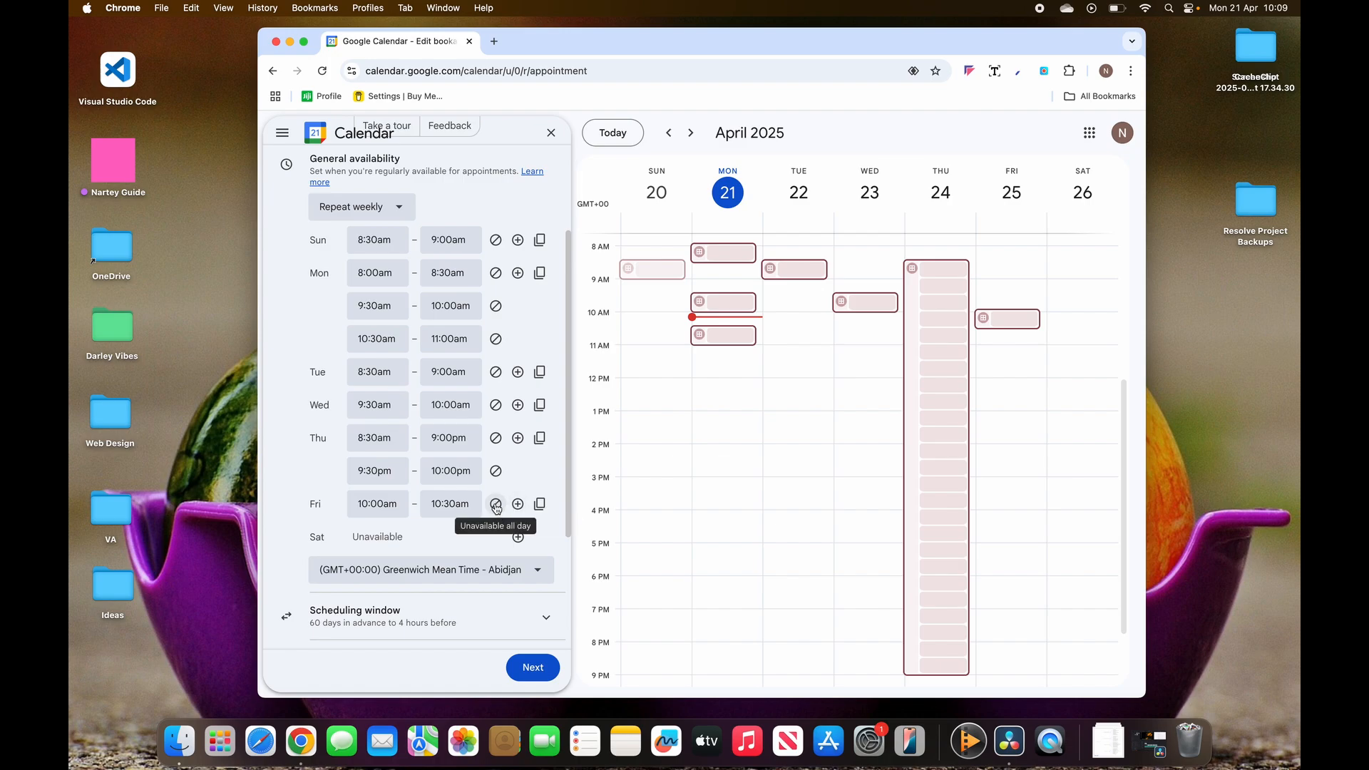
- Mark Friday as unavailable all day in the weekly availability
left_click(496, 505)
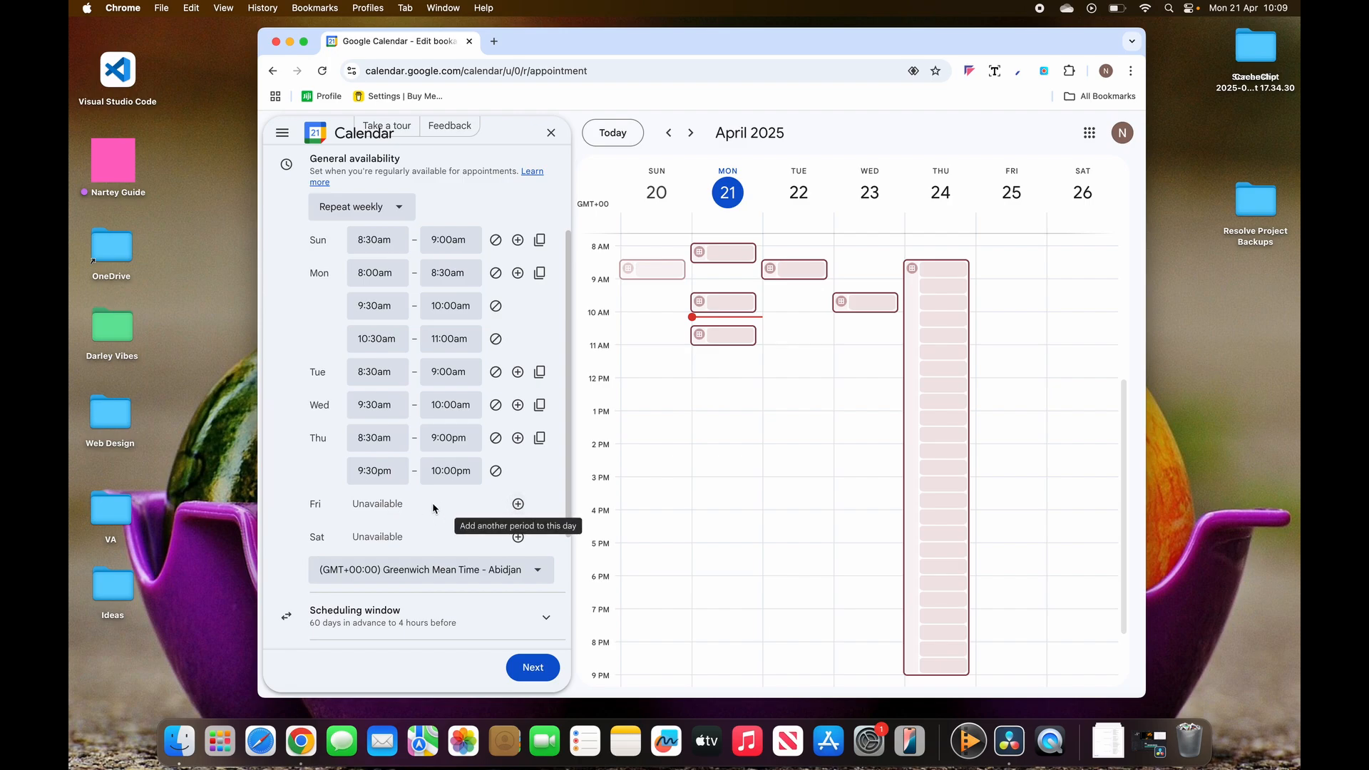
left_click(519, 504)
left_click(496, 504)
- Examine the time zone options offered for the appointment schedule
scroll(535, 421, "down", 3)
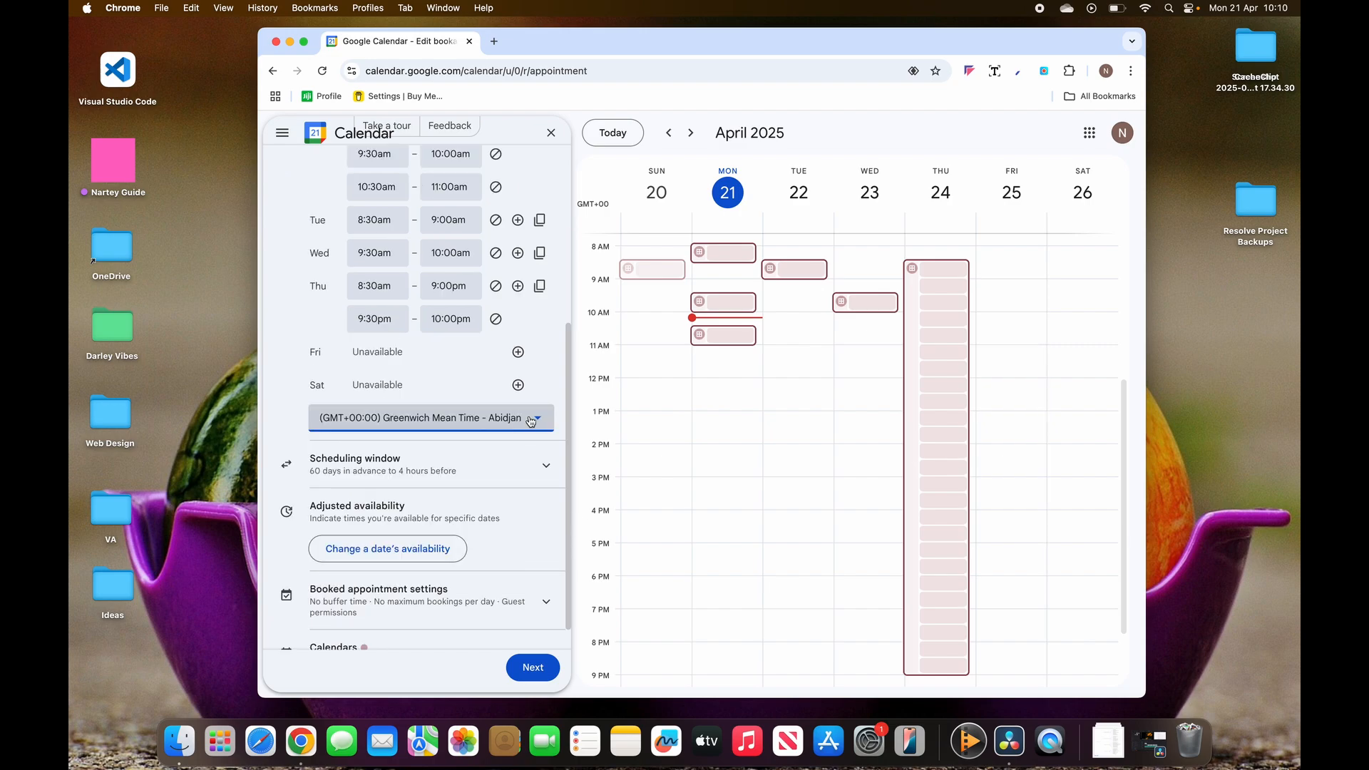
left_click(541, 423)
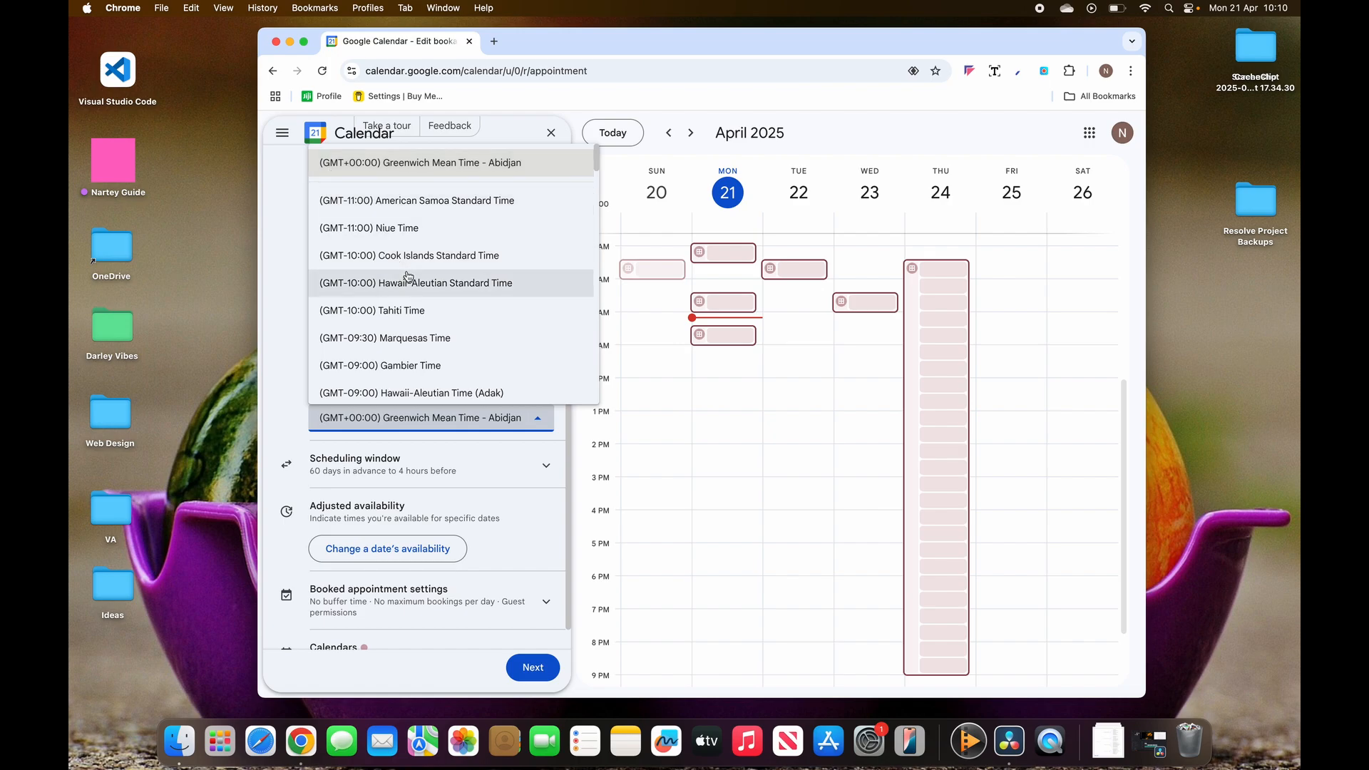
left_click(446, 417)
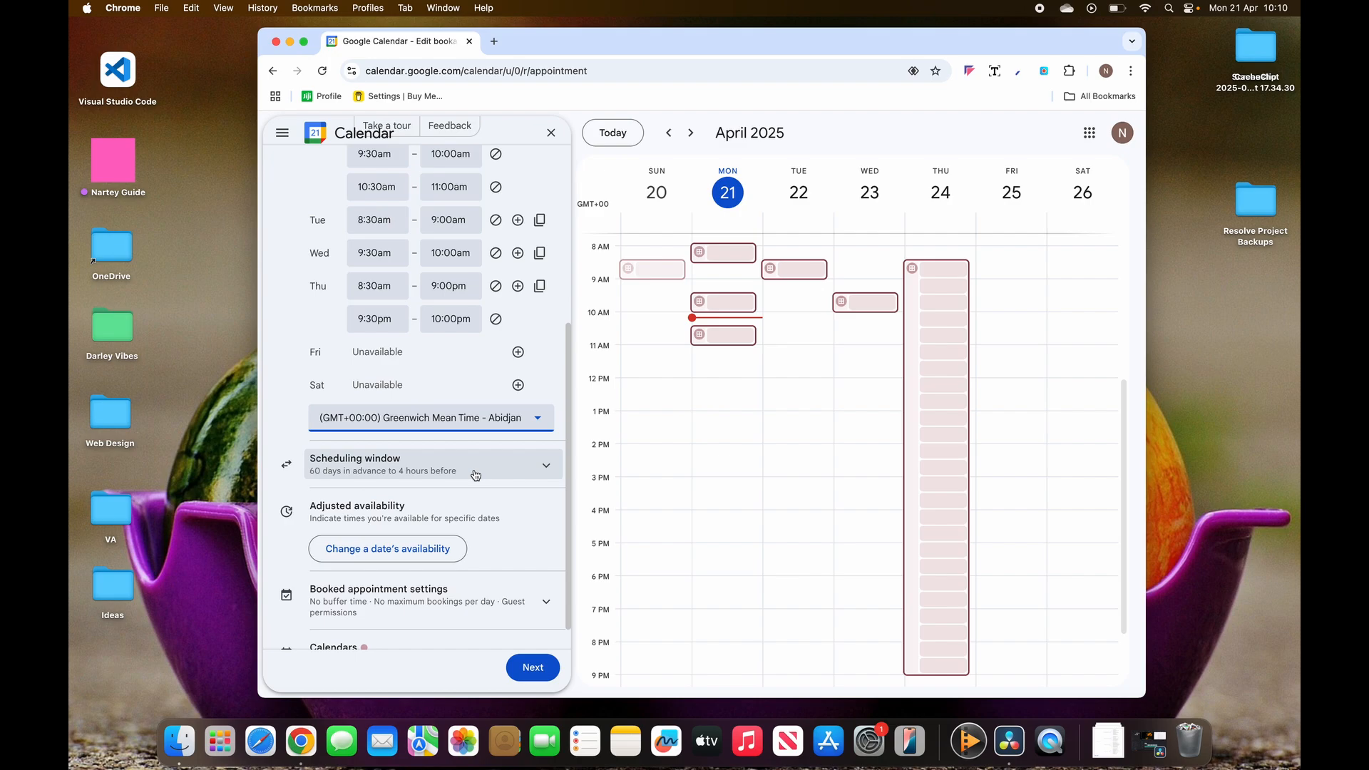
- Limit the scheduling window by start and end dates, starting now and never ending
left_click(546, 469)
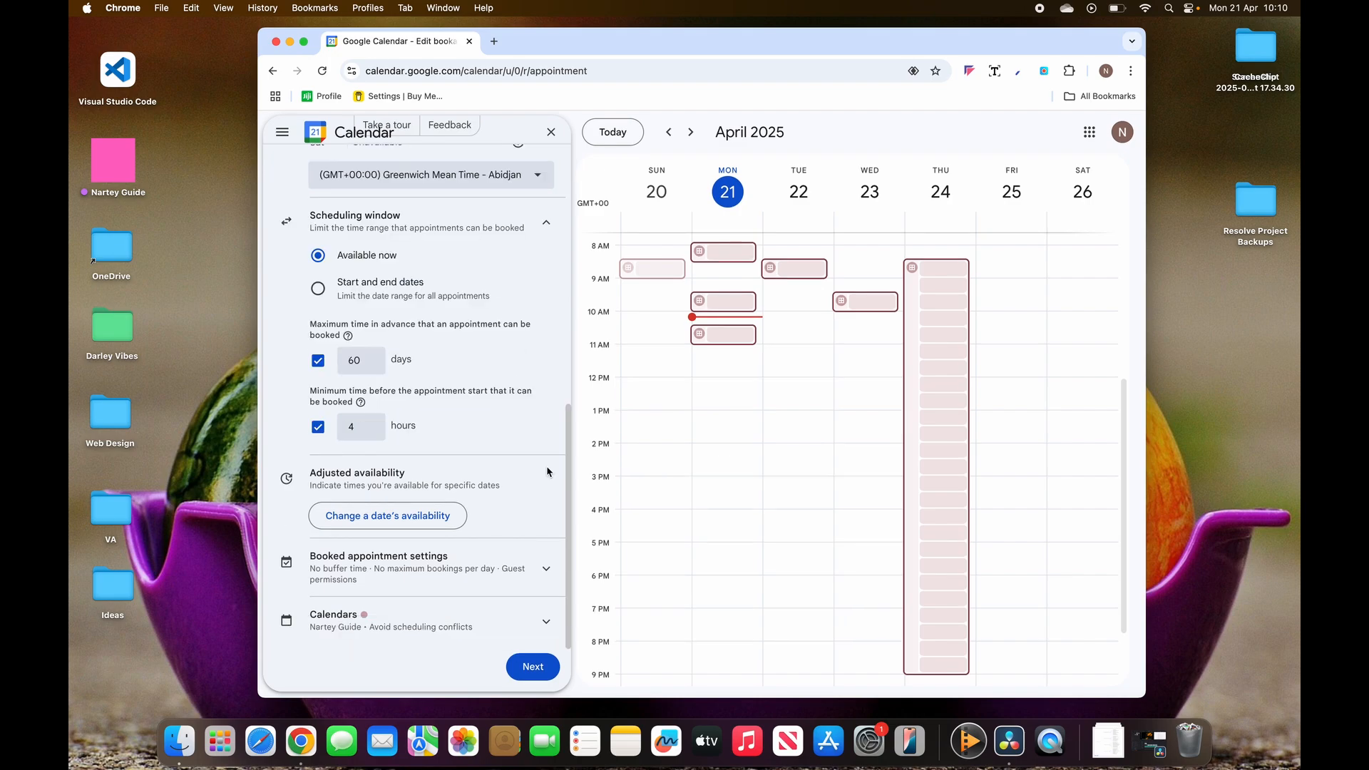
left_click(319, 290)
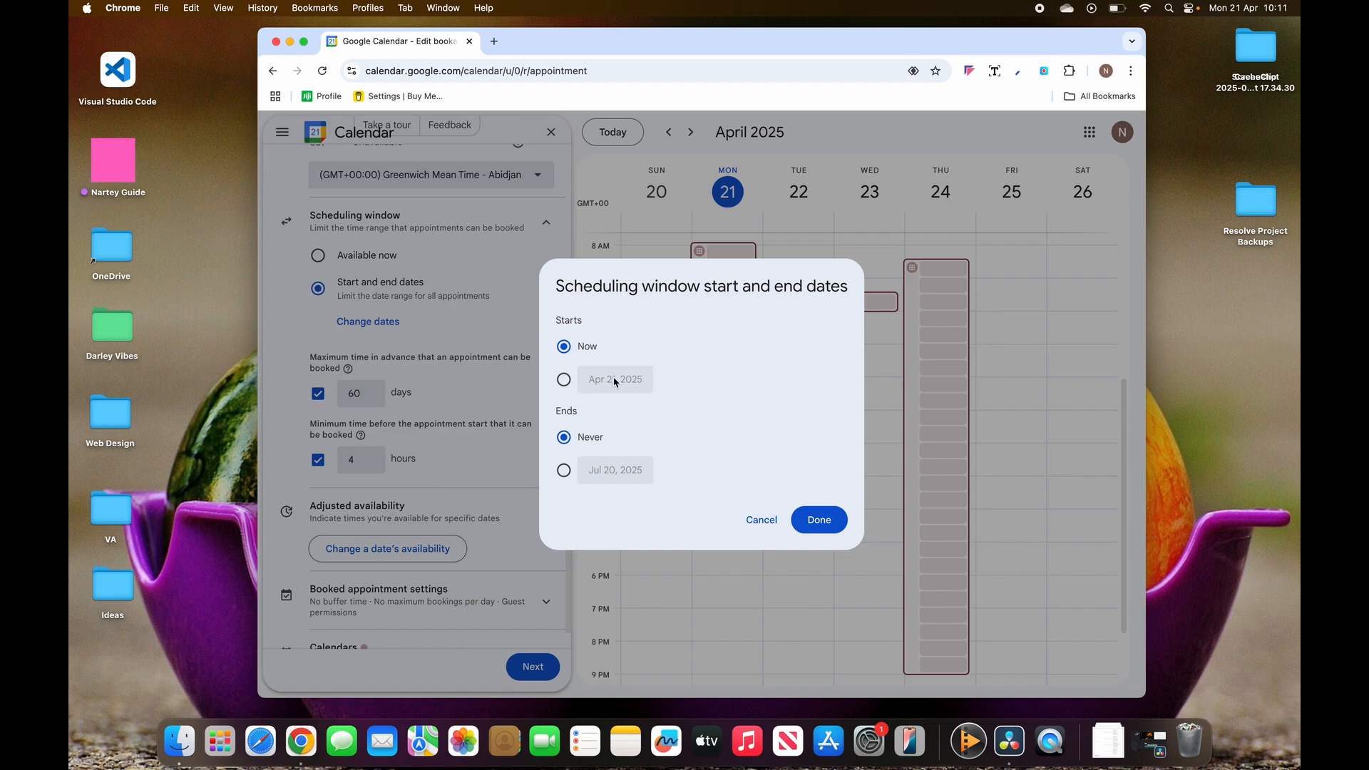
left_click(818, 519)
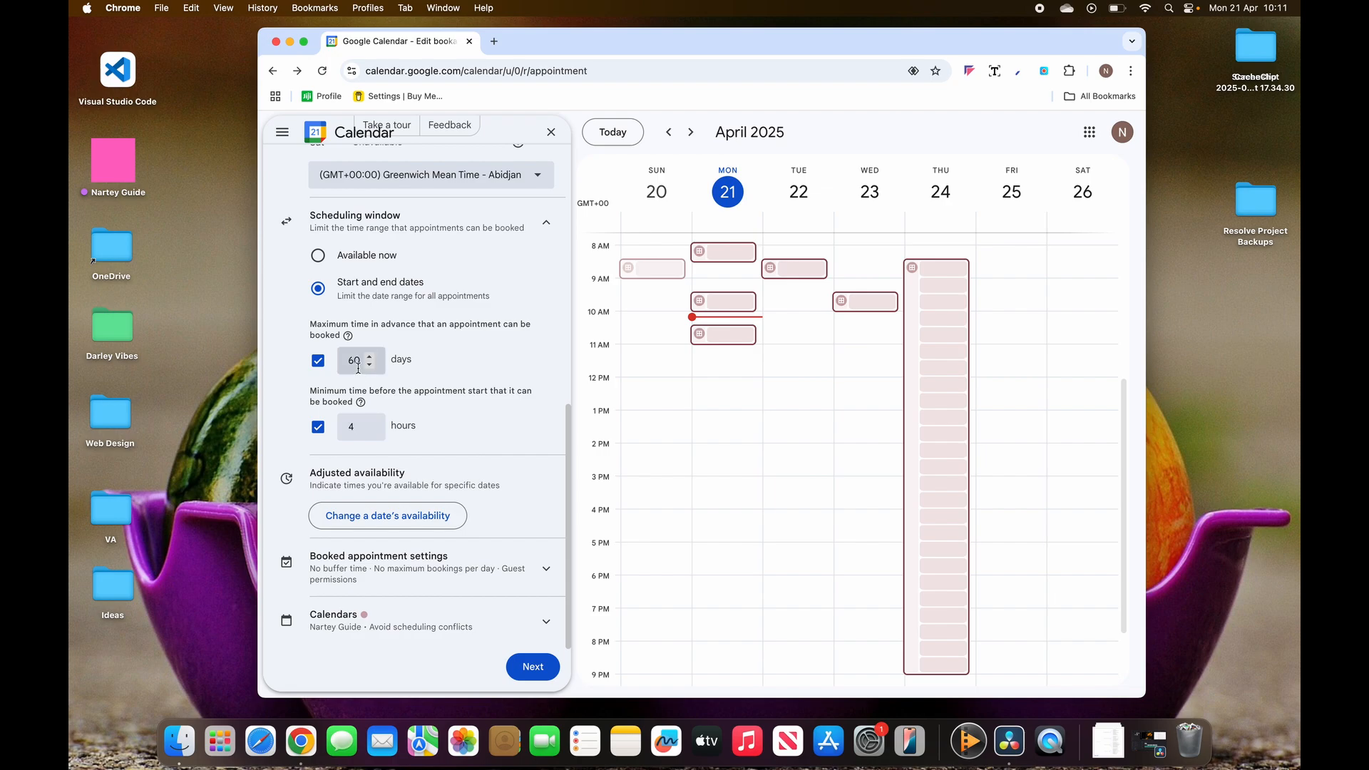
- Set the maximum advance booking time to 30 days and the minimum time before an appointment to 3 hours
key("BackSpace")
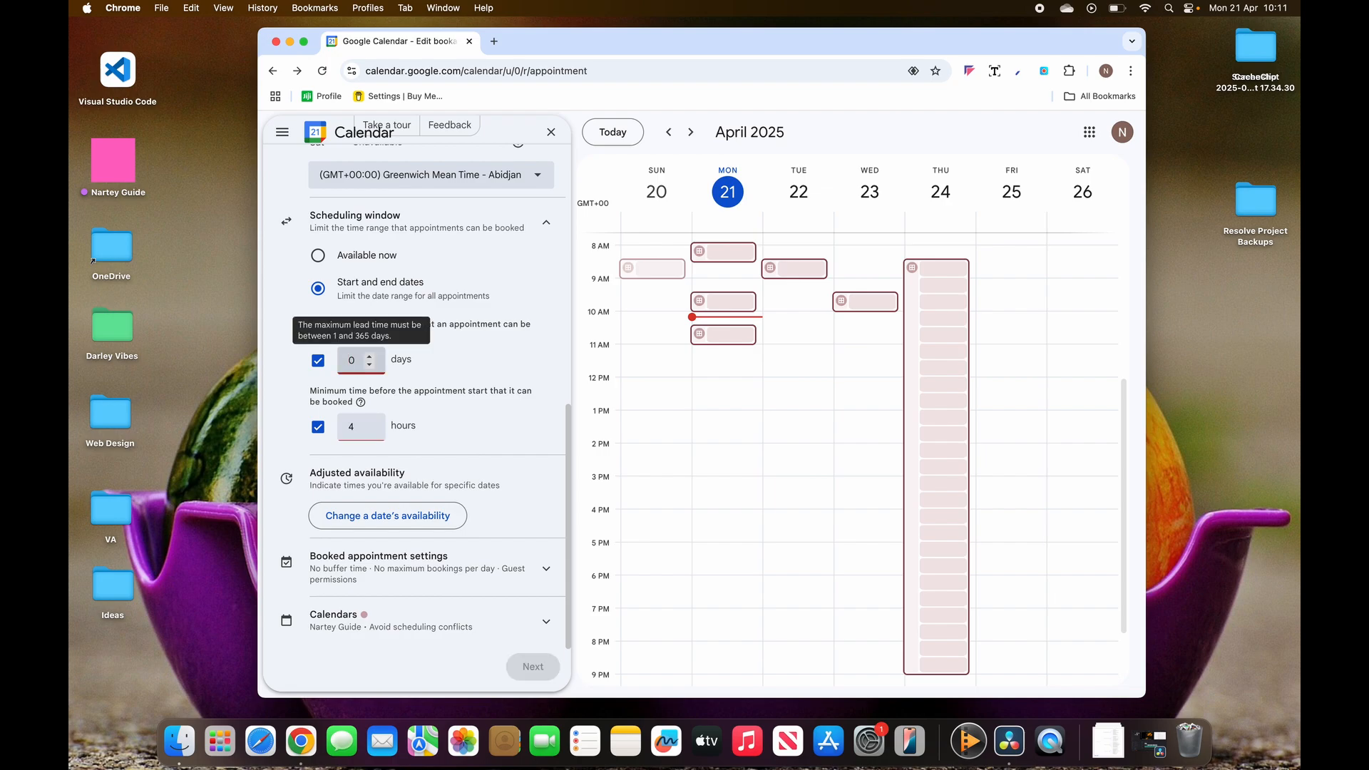
type("3")
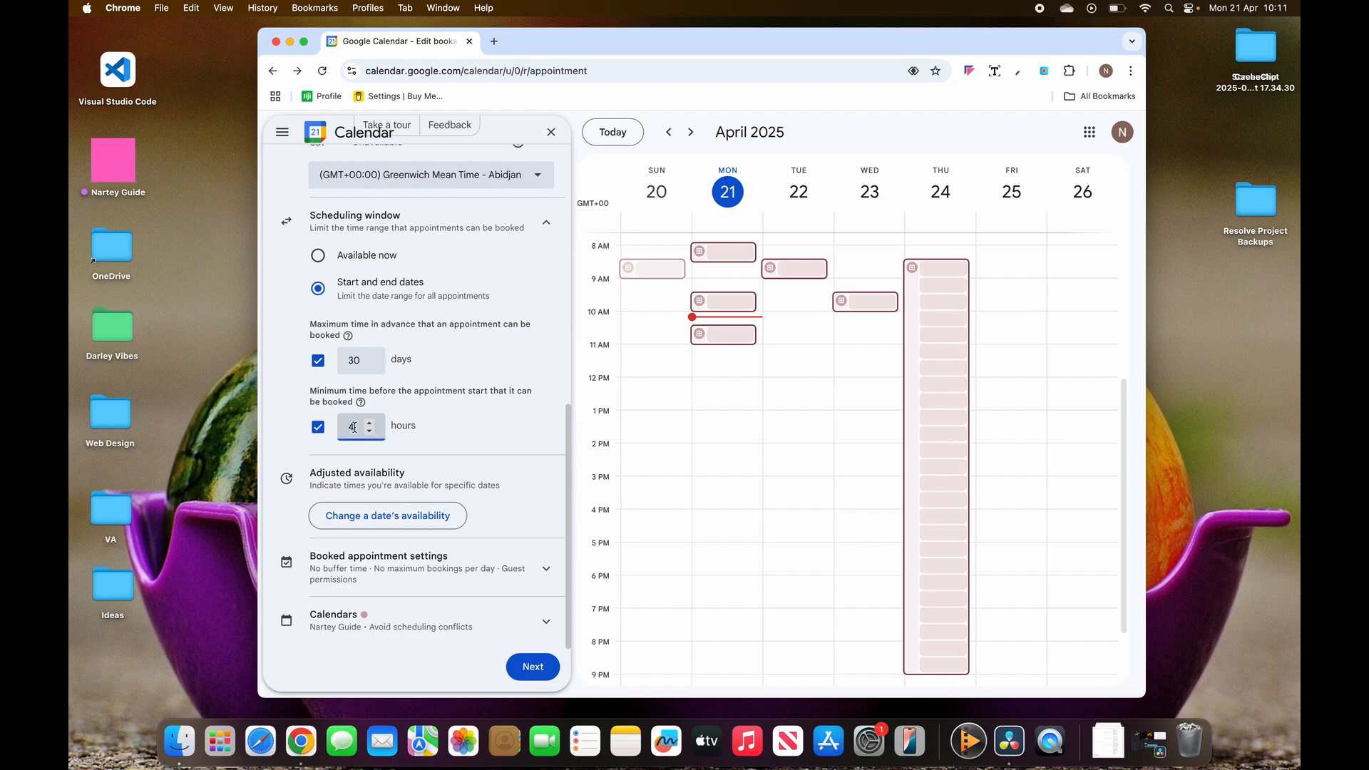
key("BackSpace")
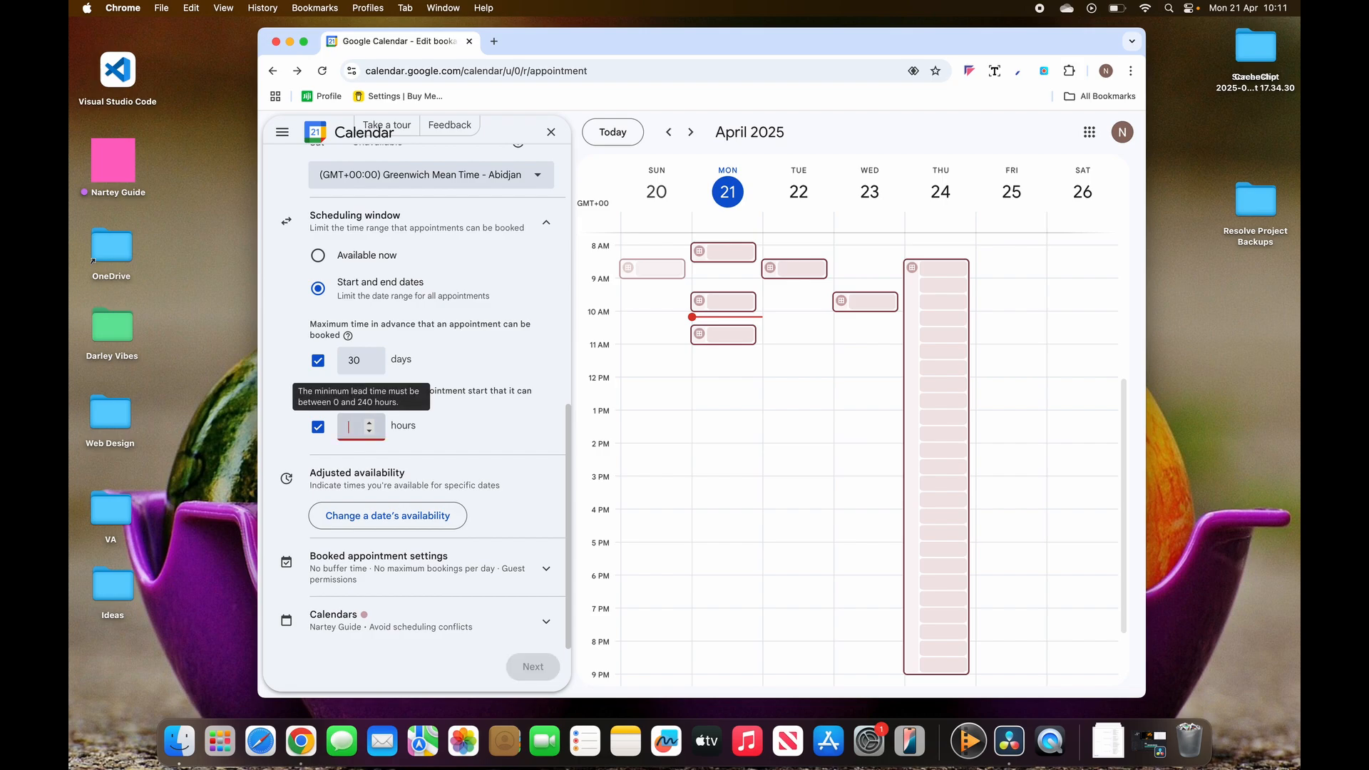
type("3")
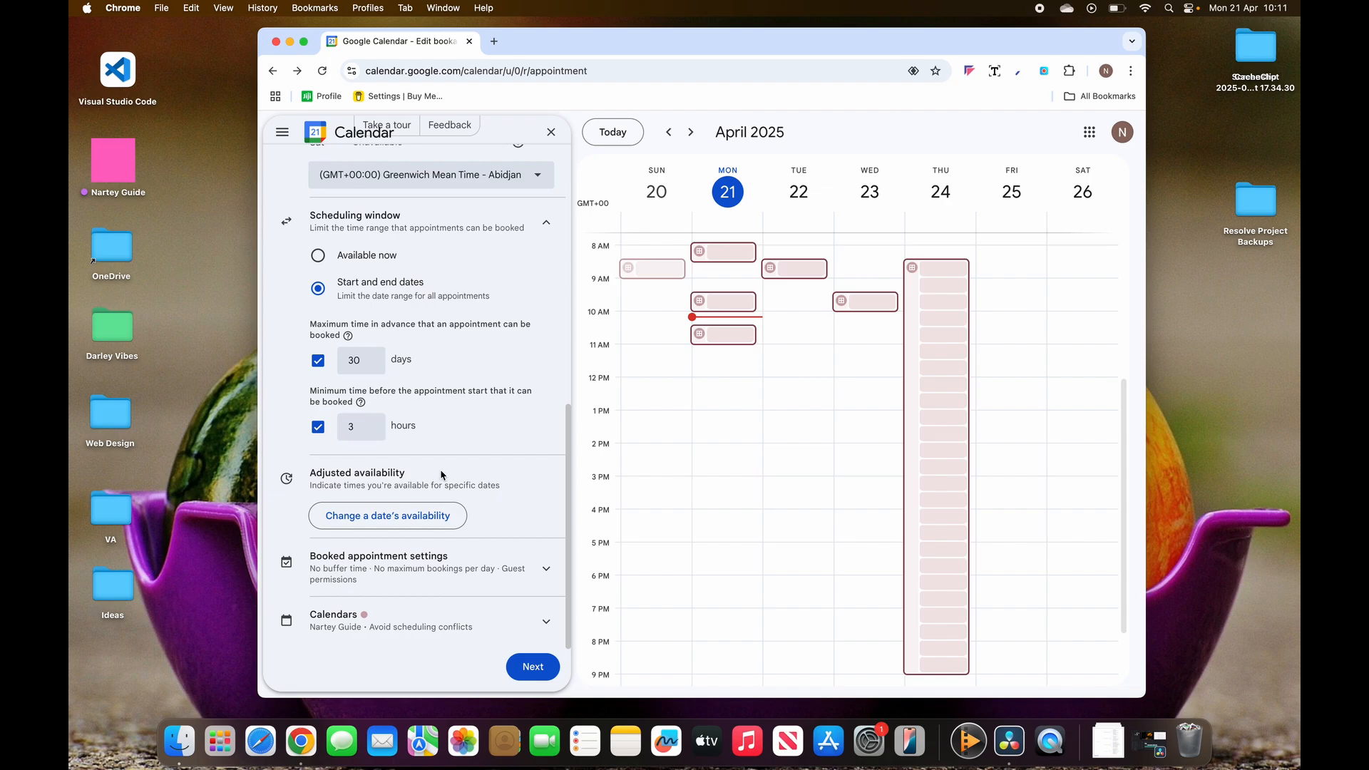
left_click(388, 527)
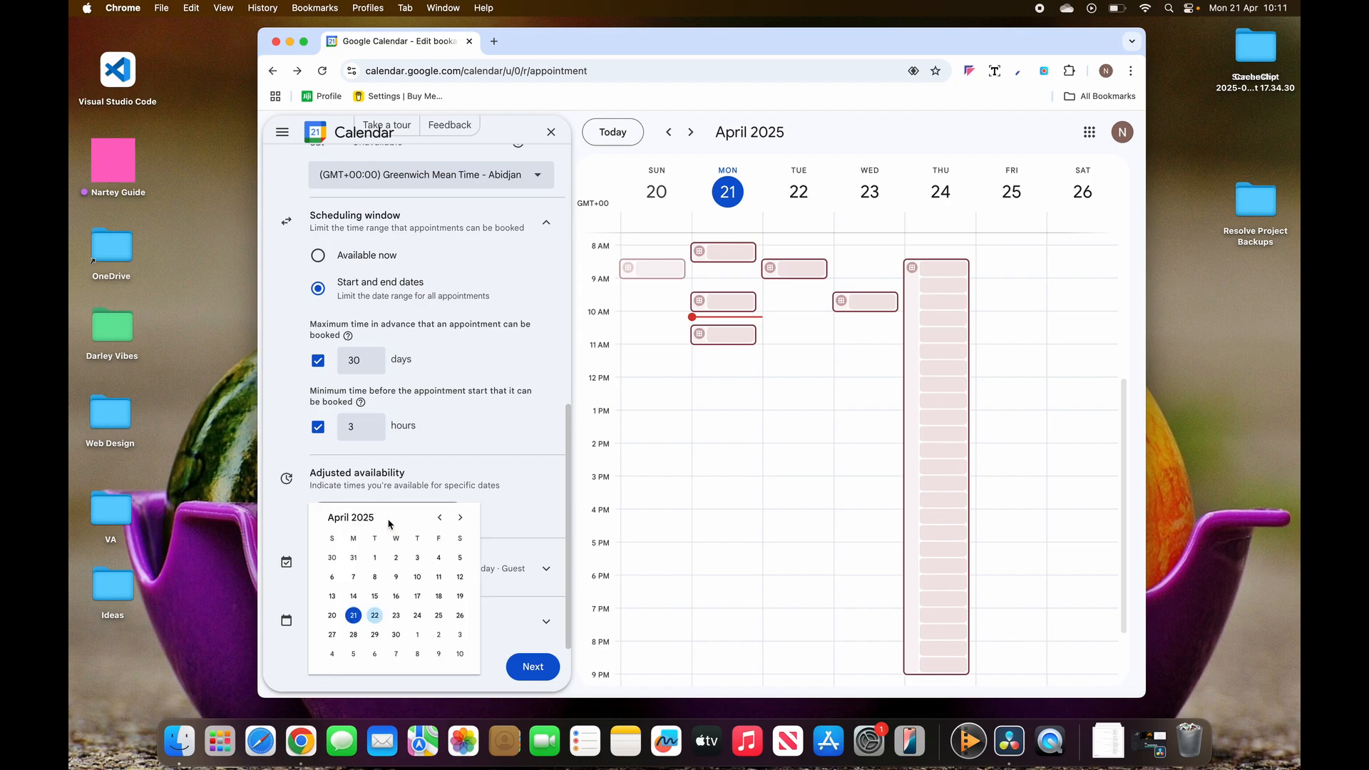
left_click(375, 616)
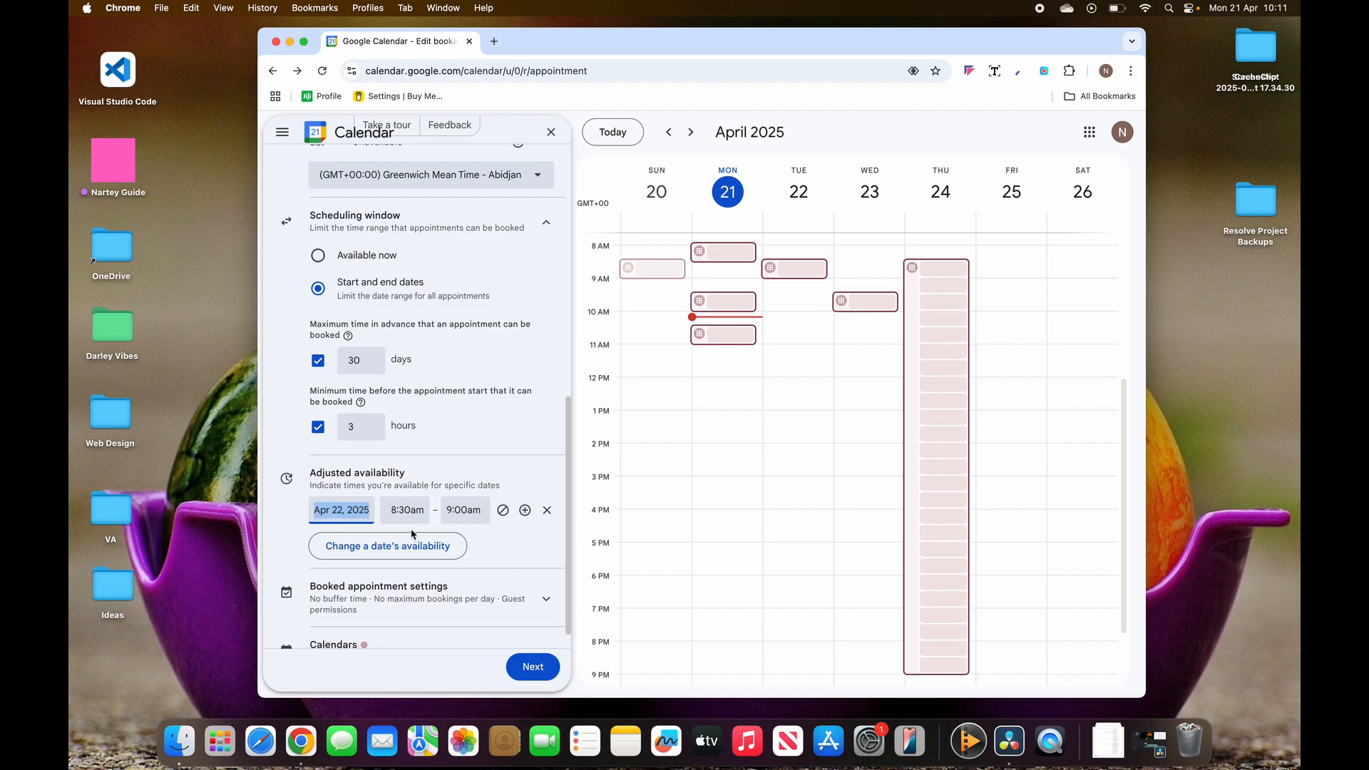
left_click(547, 511)
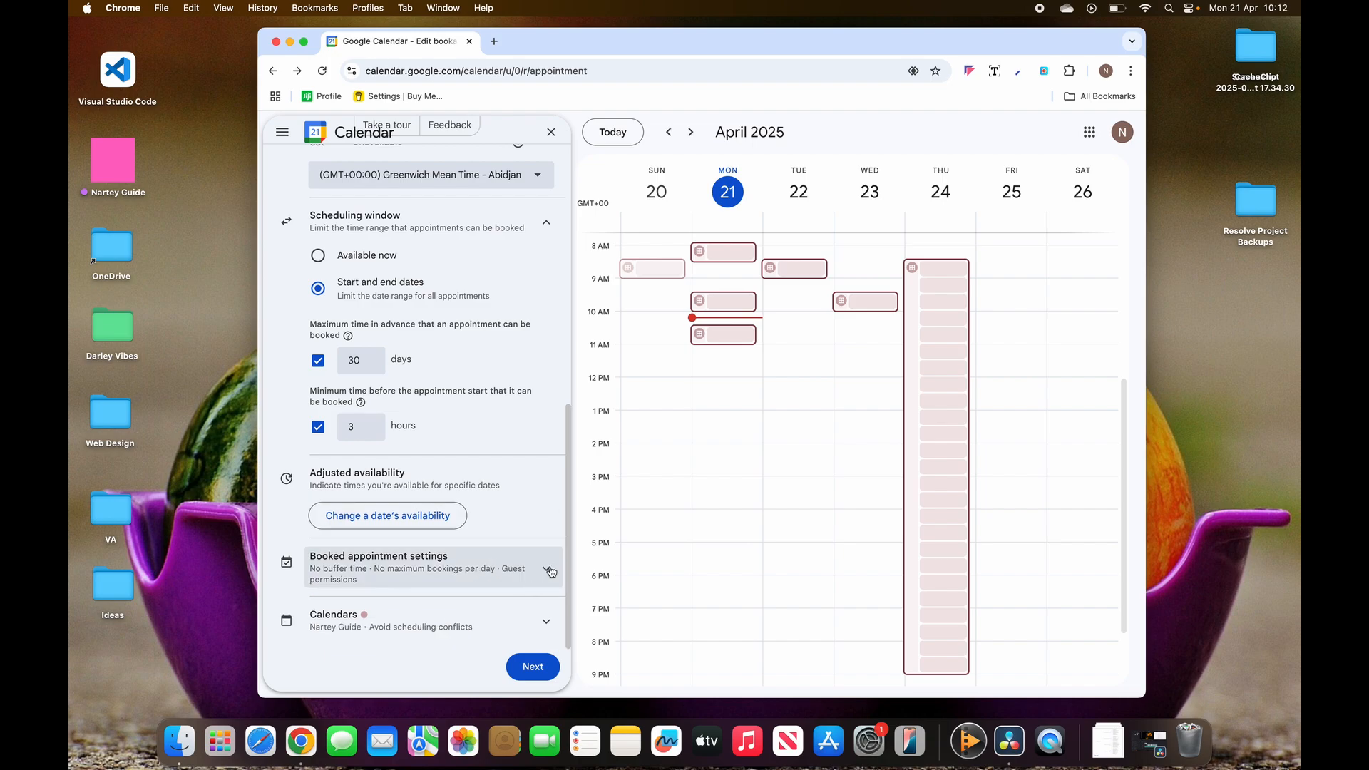
- Turn off the permission for guests to invite others in the booked appointment settings
left_click(550, 571)
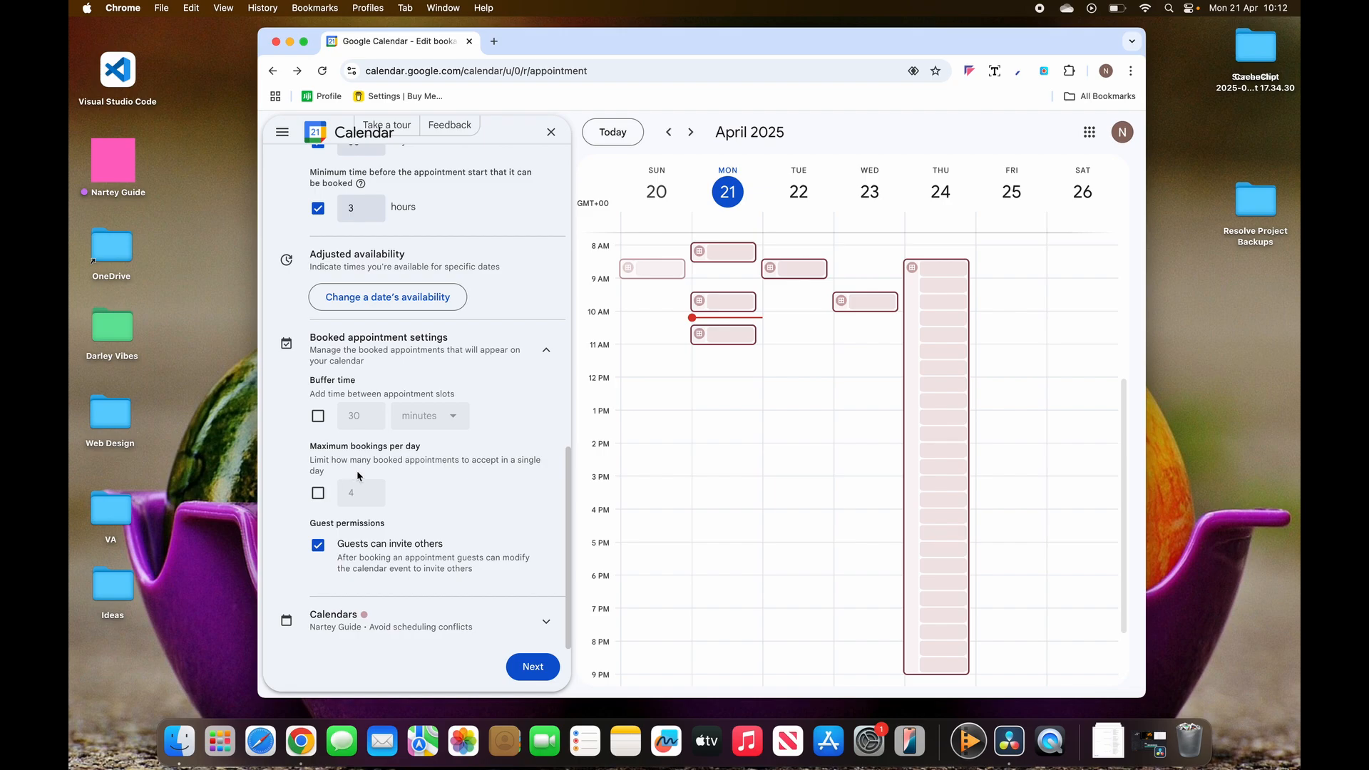
left_click(318, 493)
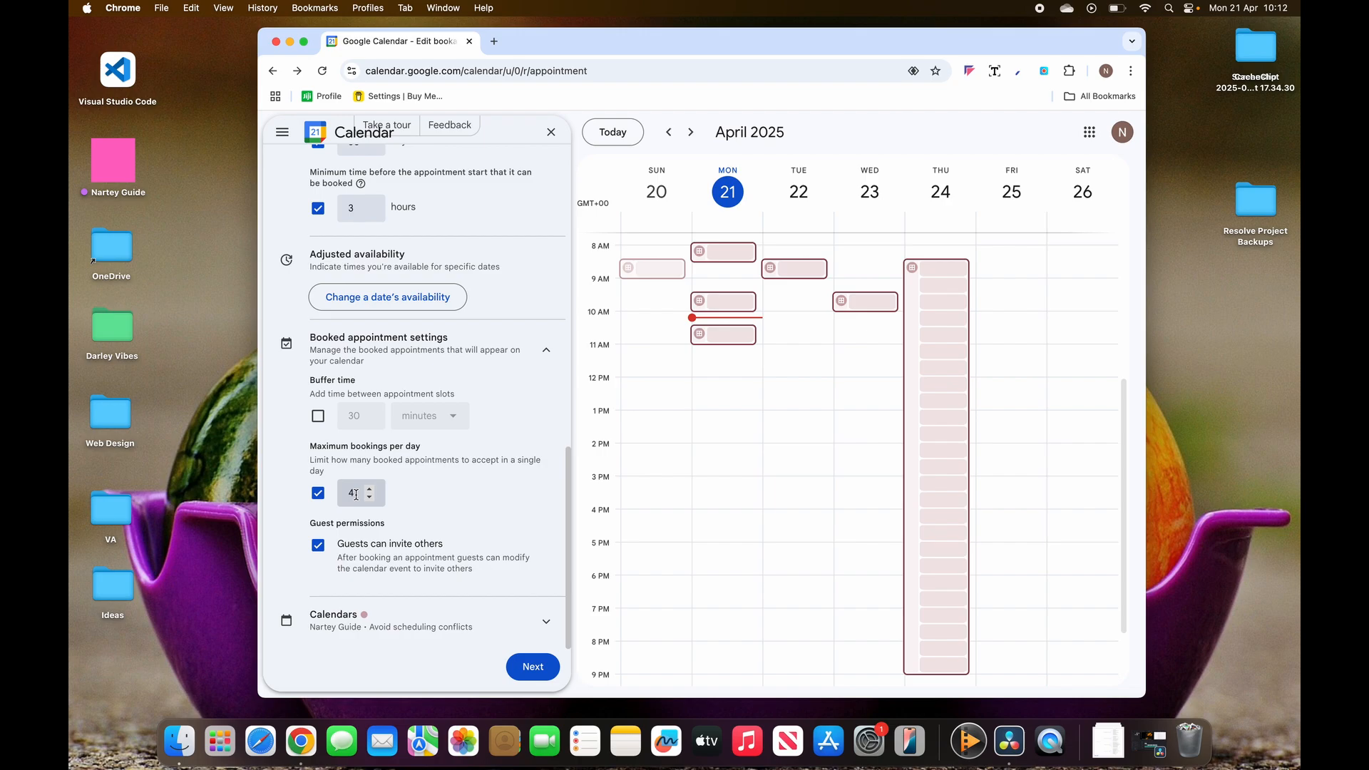
left_click(318, 493)
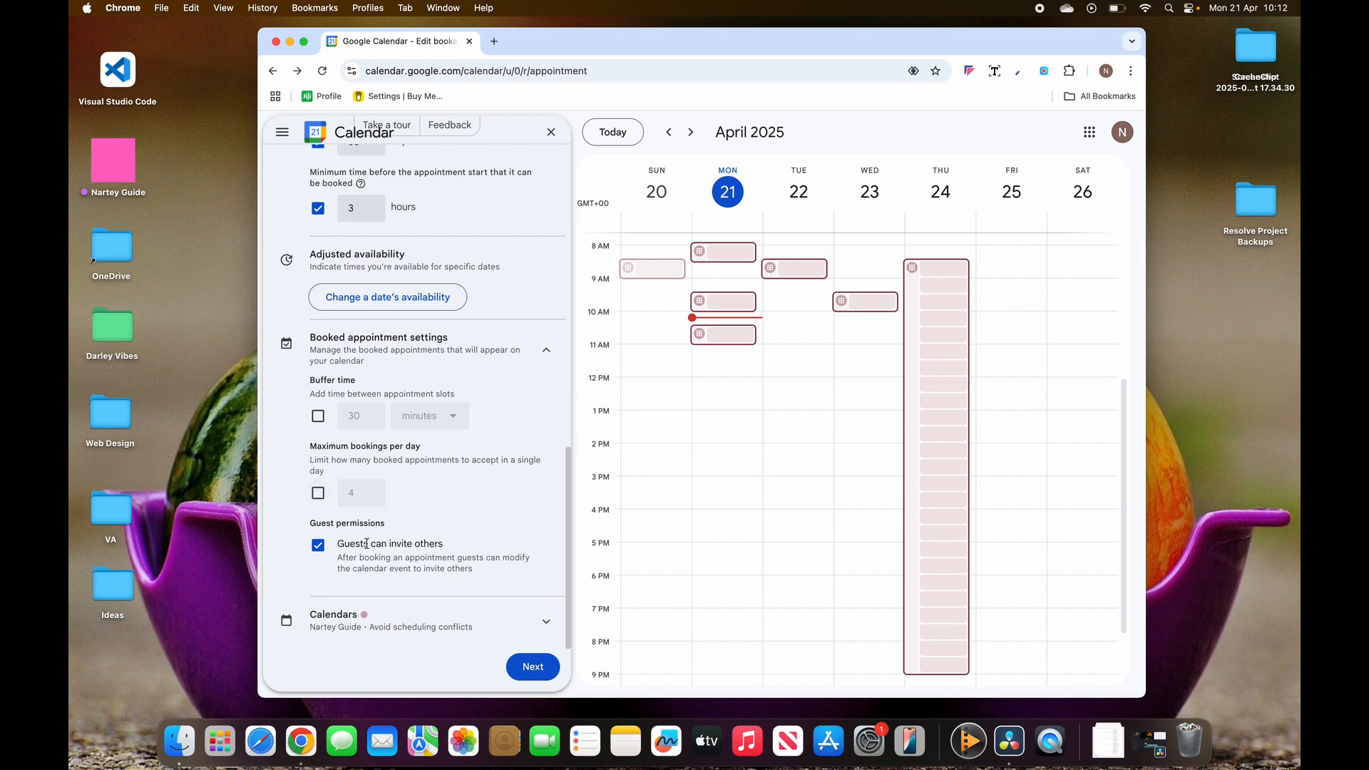
left_click(320, 549)
- Change the appointment schedule's calendar color to green and continue to the booking page details
left_click(549, 626)
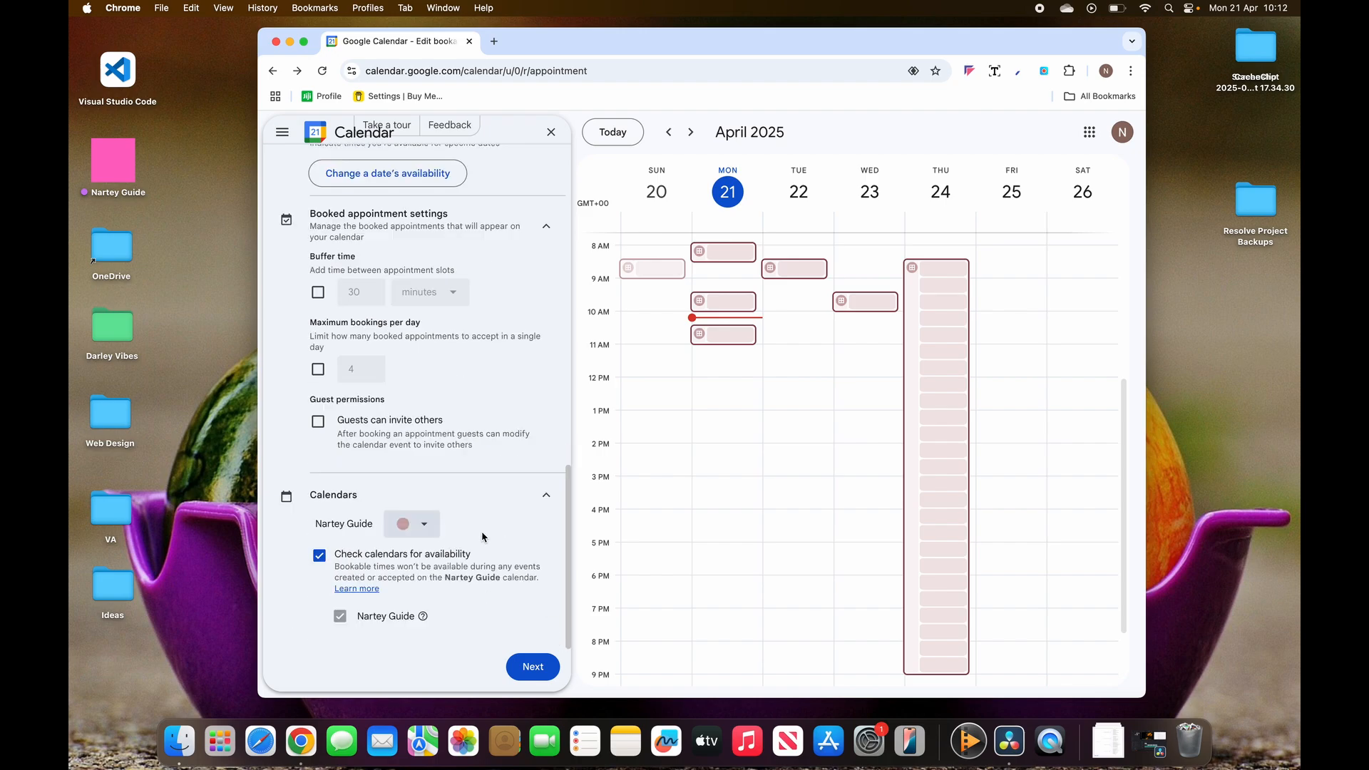
left_click(417, 520)
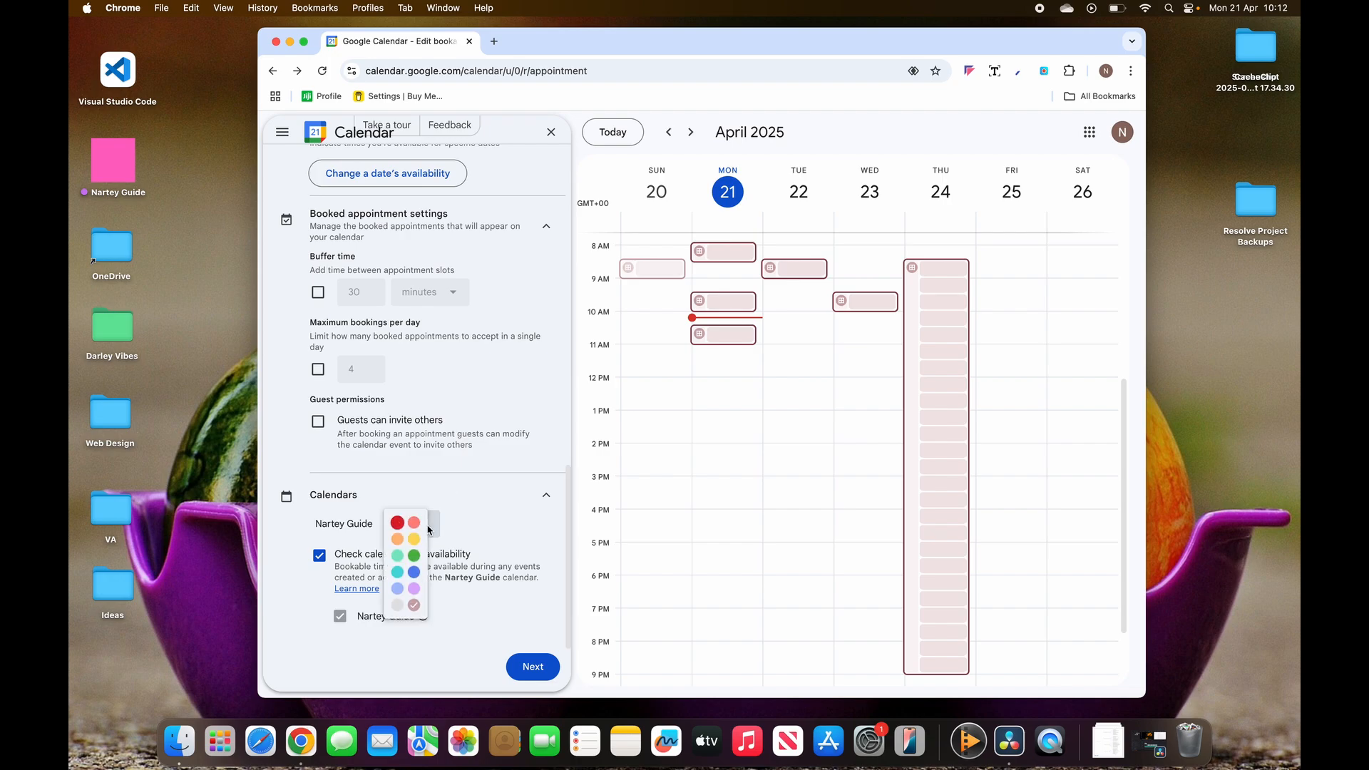
left_click(414, 556)
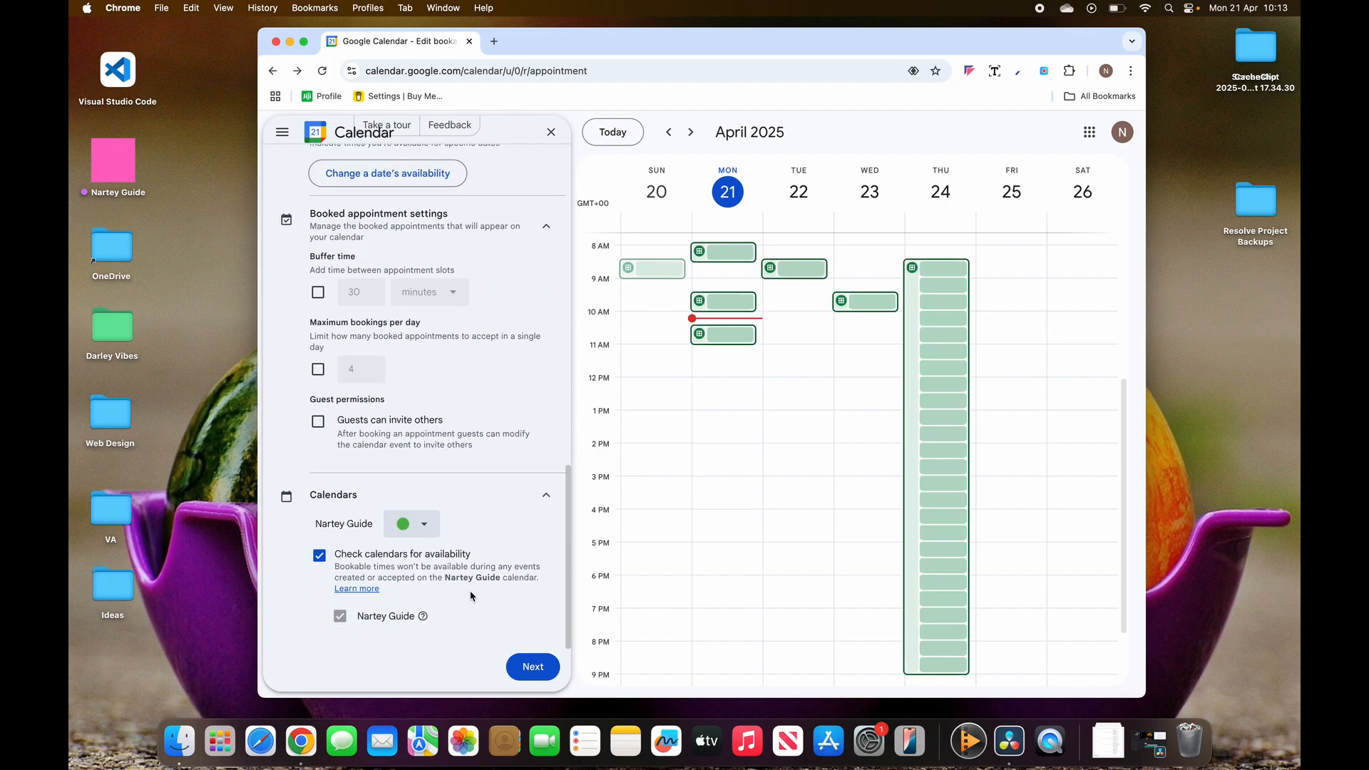
left_click(547, 498)
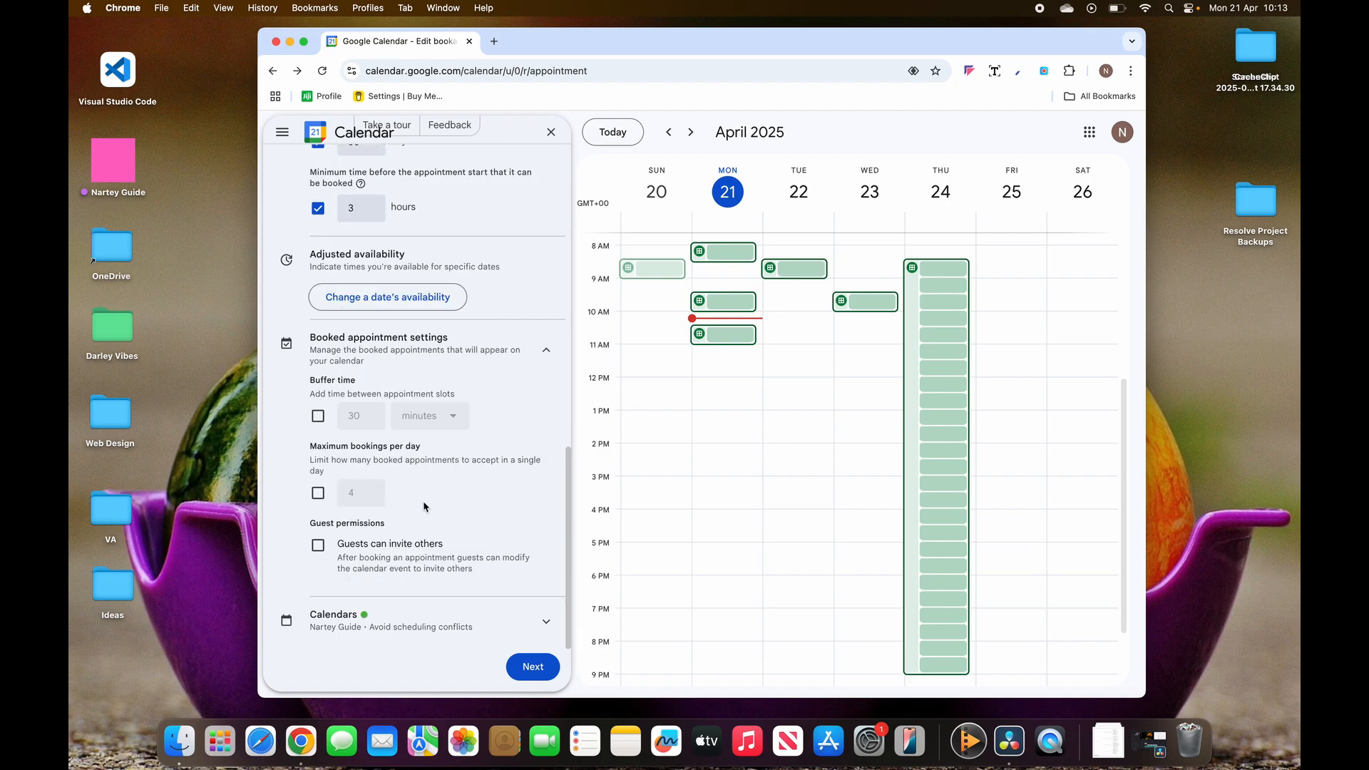
left_click(540, 674)
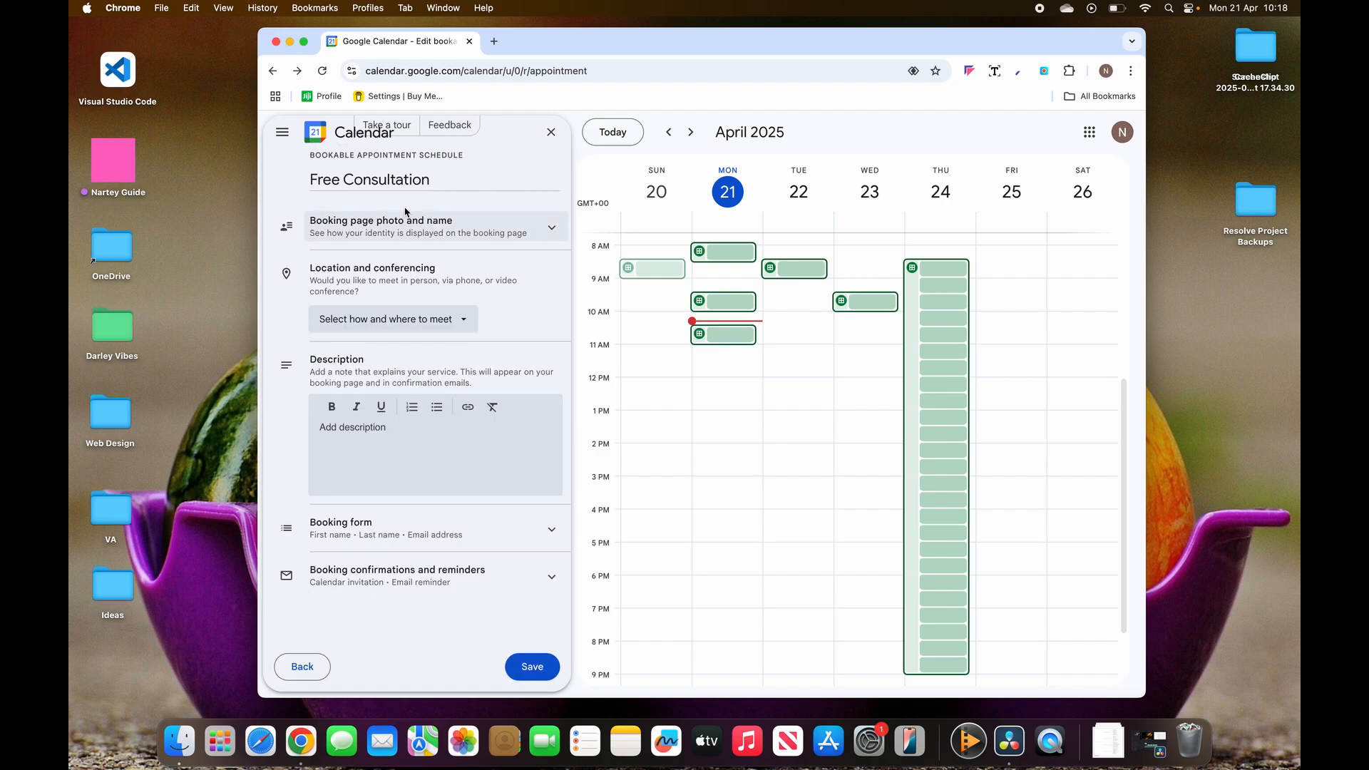
- Check the booking page photo and name, including the Google Account page where they are managed
left_click(552, 227)
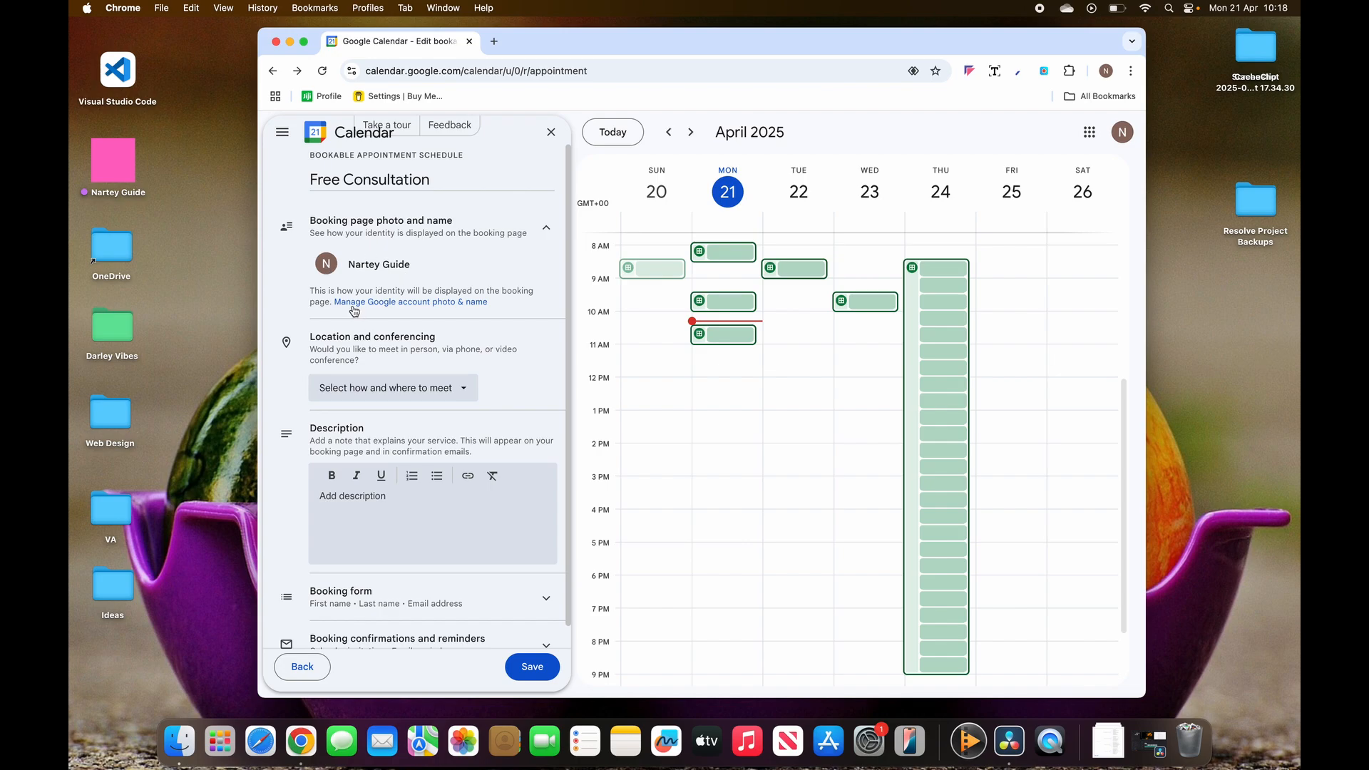
left_click(436, 303)
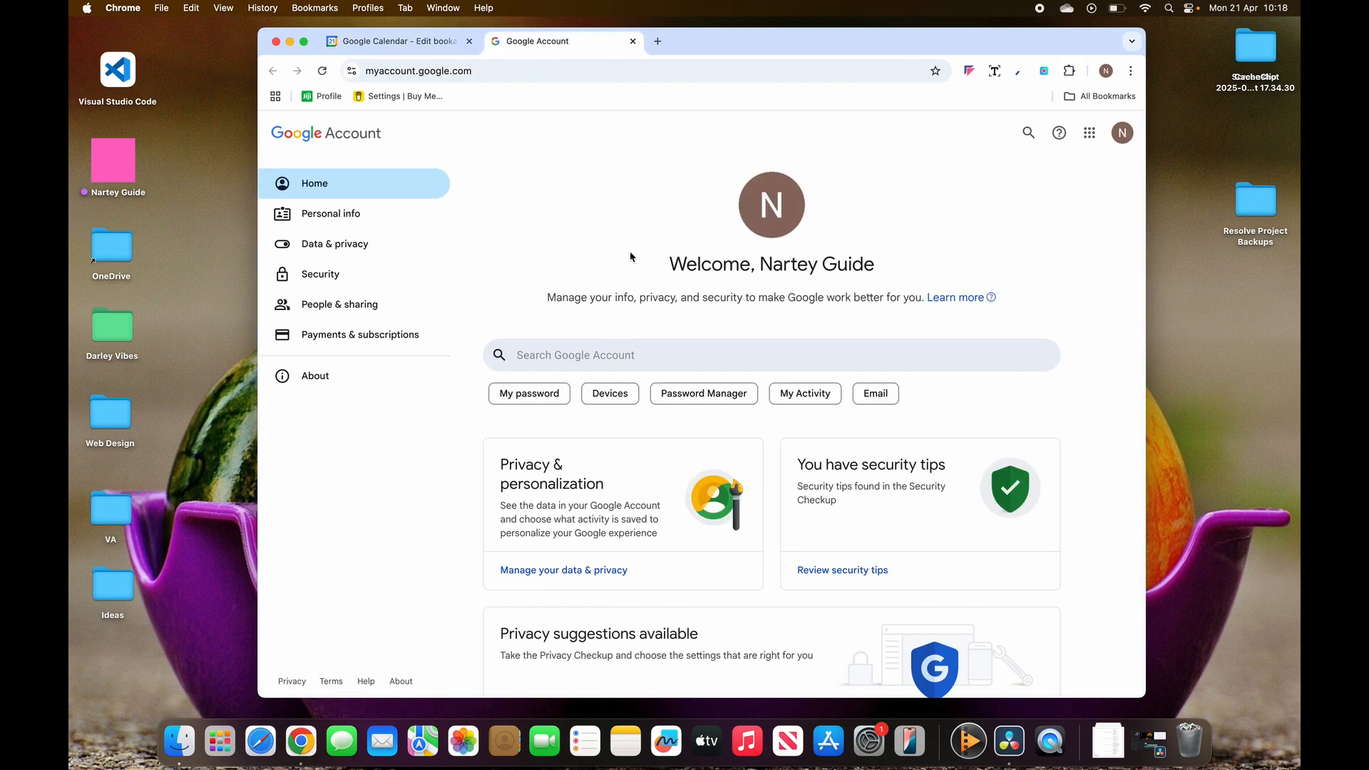
left_click(632, 41)
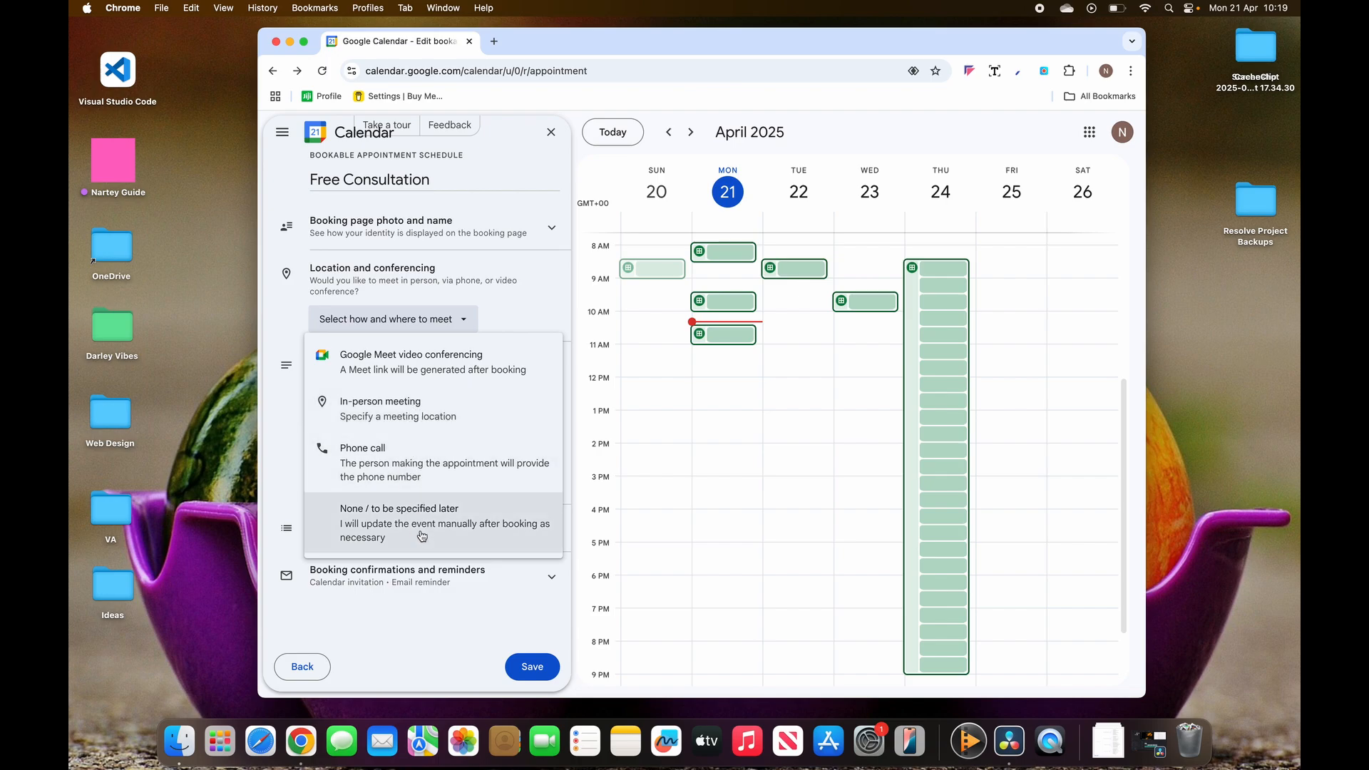
- Set Google Meet video conferencing as the meeting method and add a required phone number item to the booking form
left_click(372, 378)
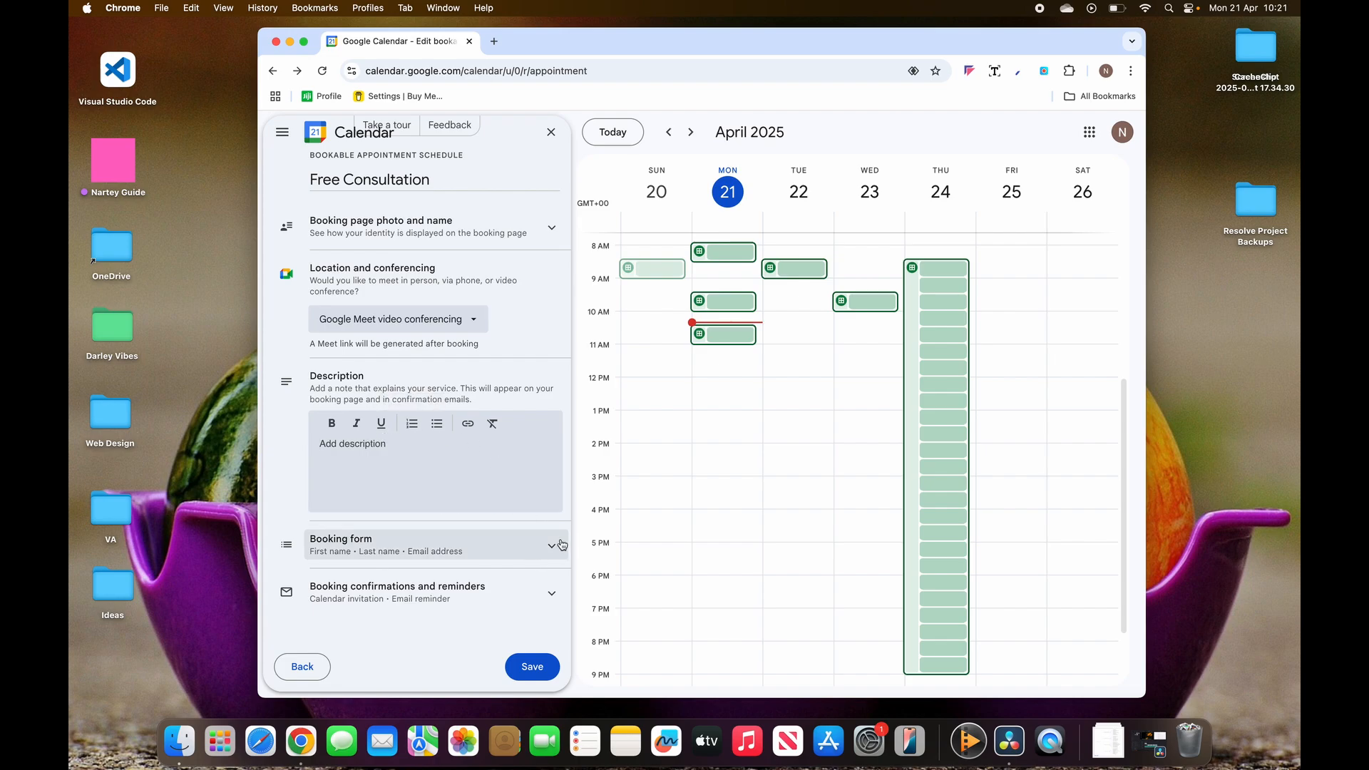
left_click(552, 549)
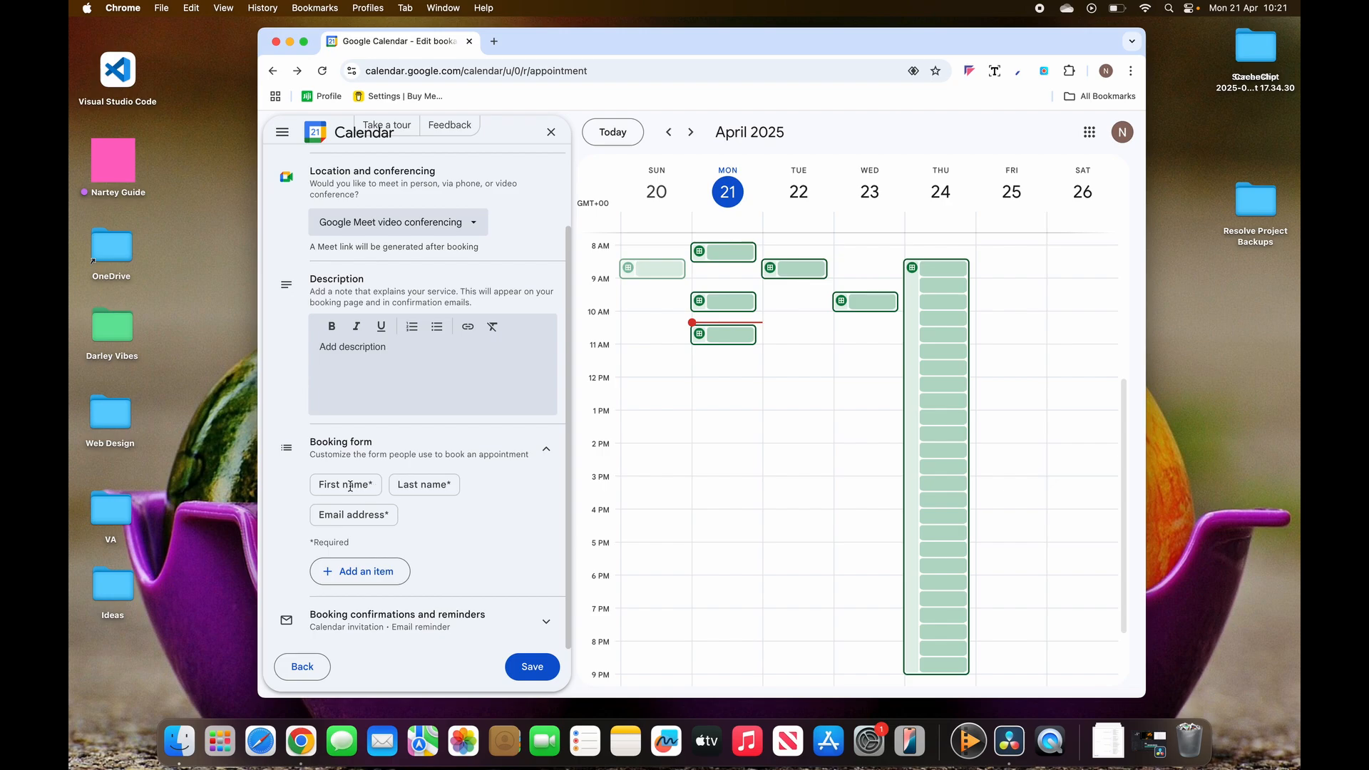
left_click(368, 578)
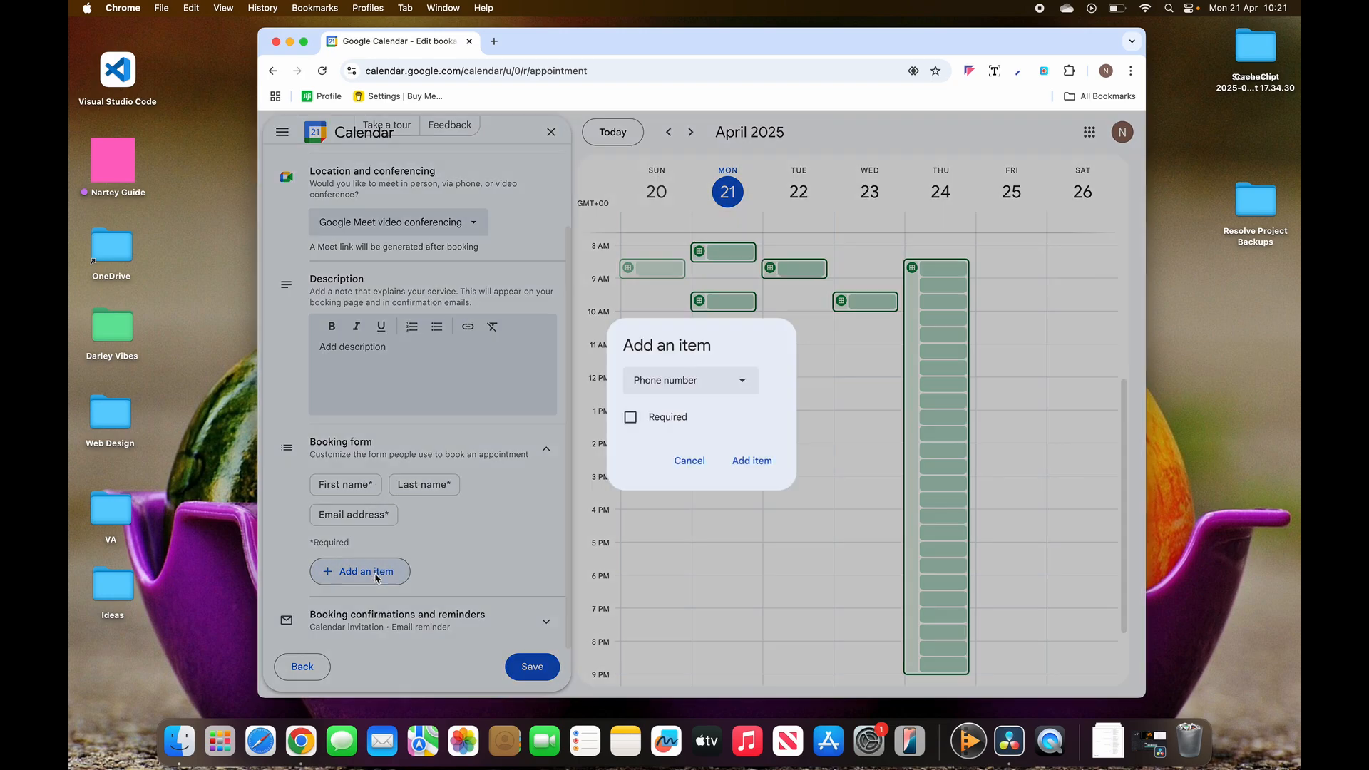
left_click(745, 382)
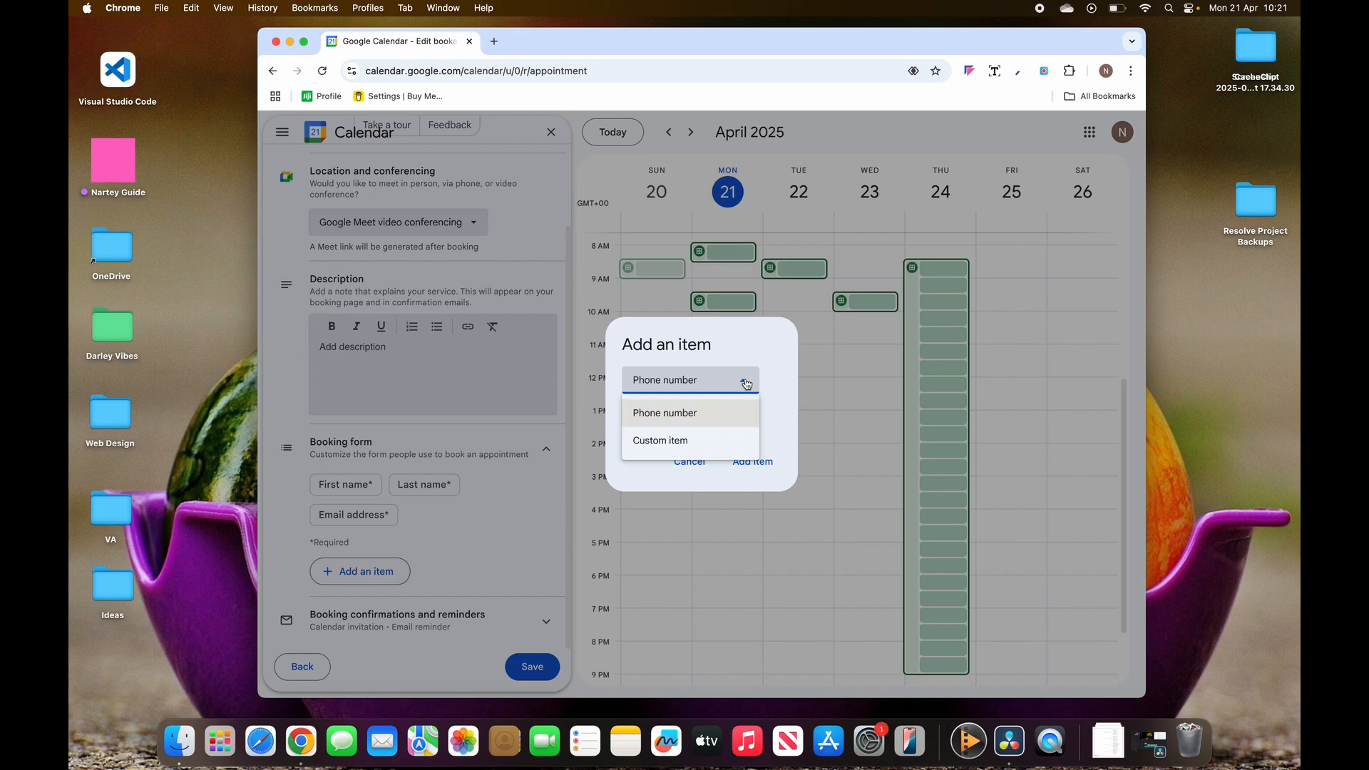
left_click(745, 382)
left_click(745, 381)
left_click(685, 441)
left_click(651, 394)
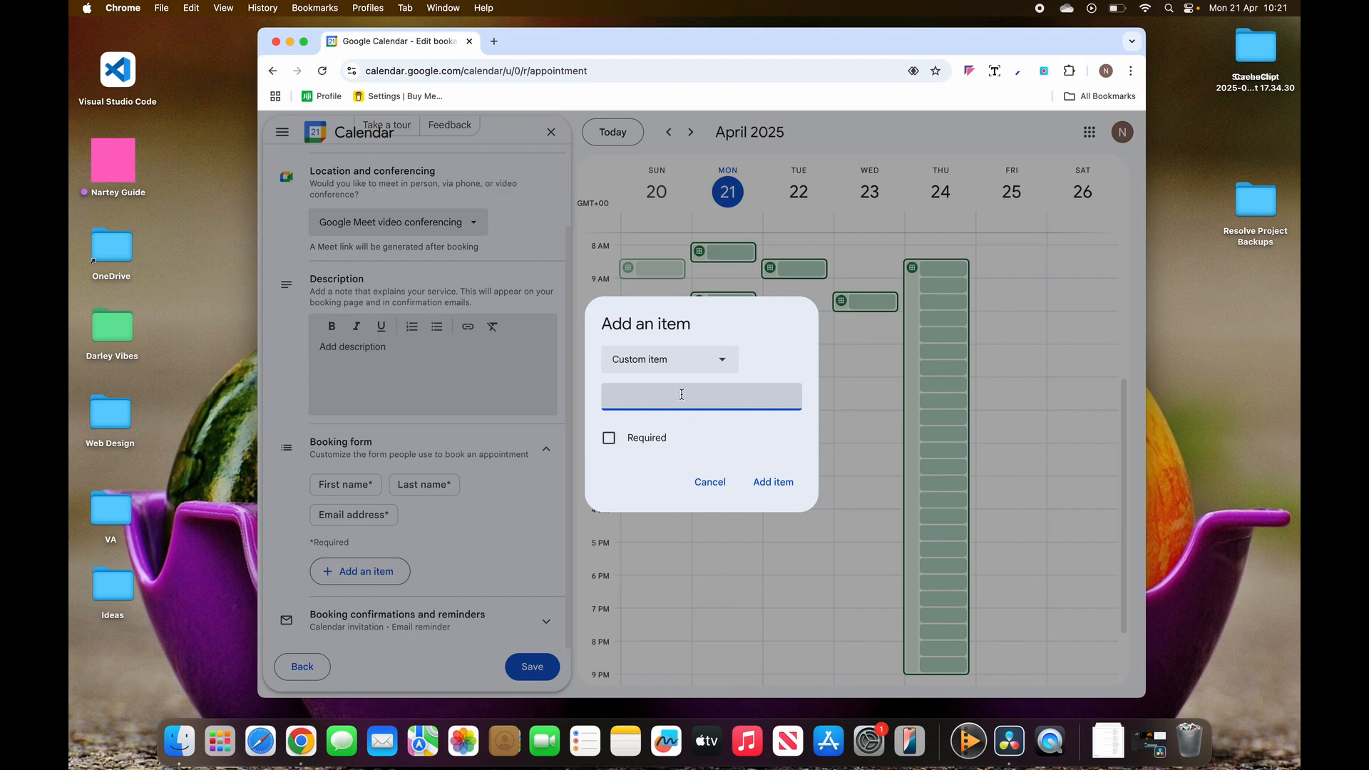
left_click(722, 359)
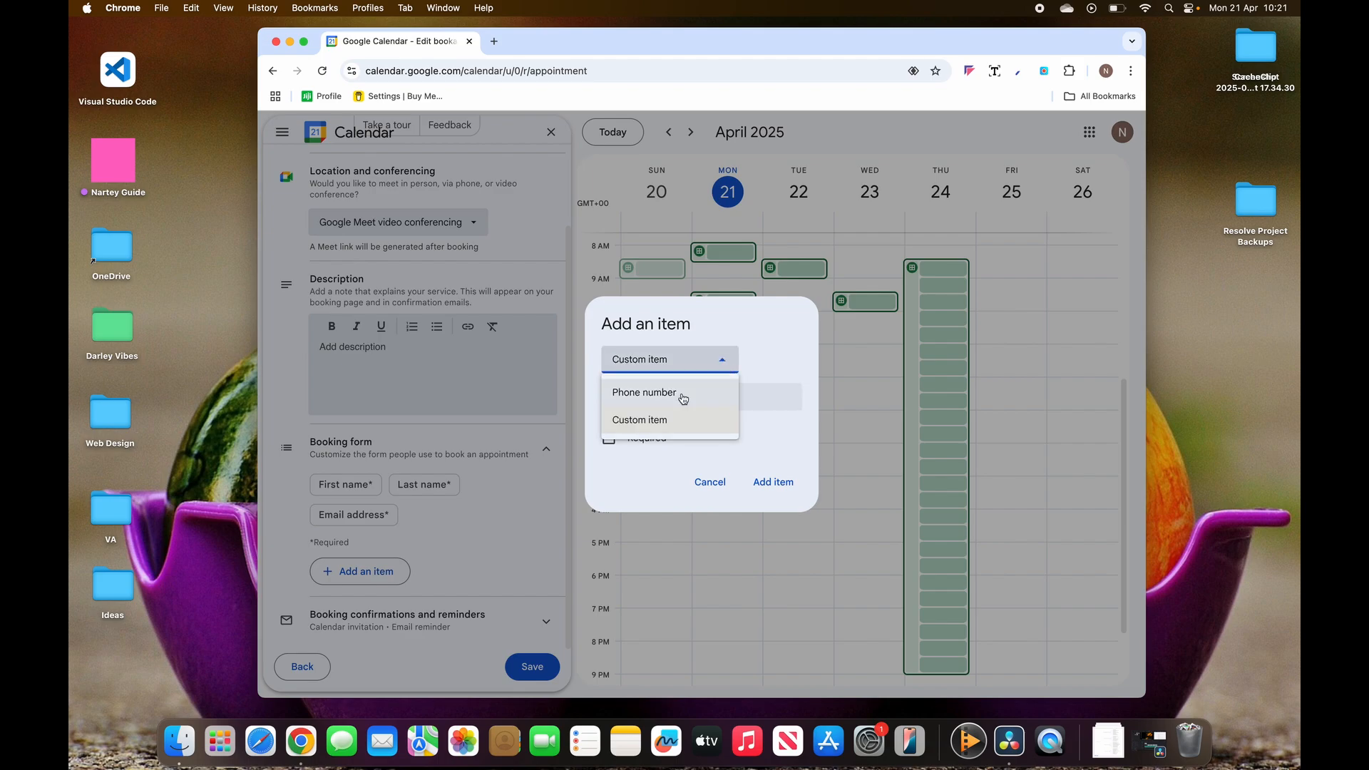
left_click(681, 398)
left_click(631, 417)
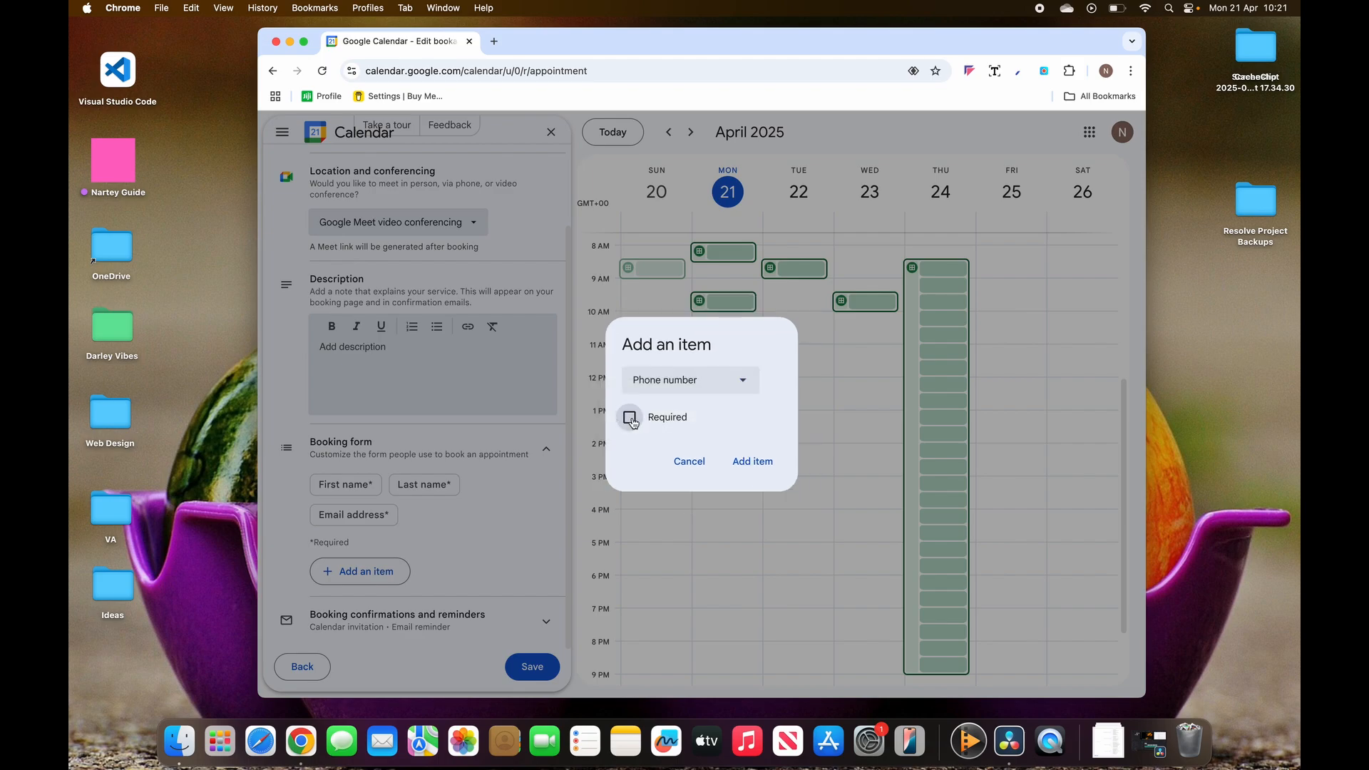
left_click(754, 463)
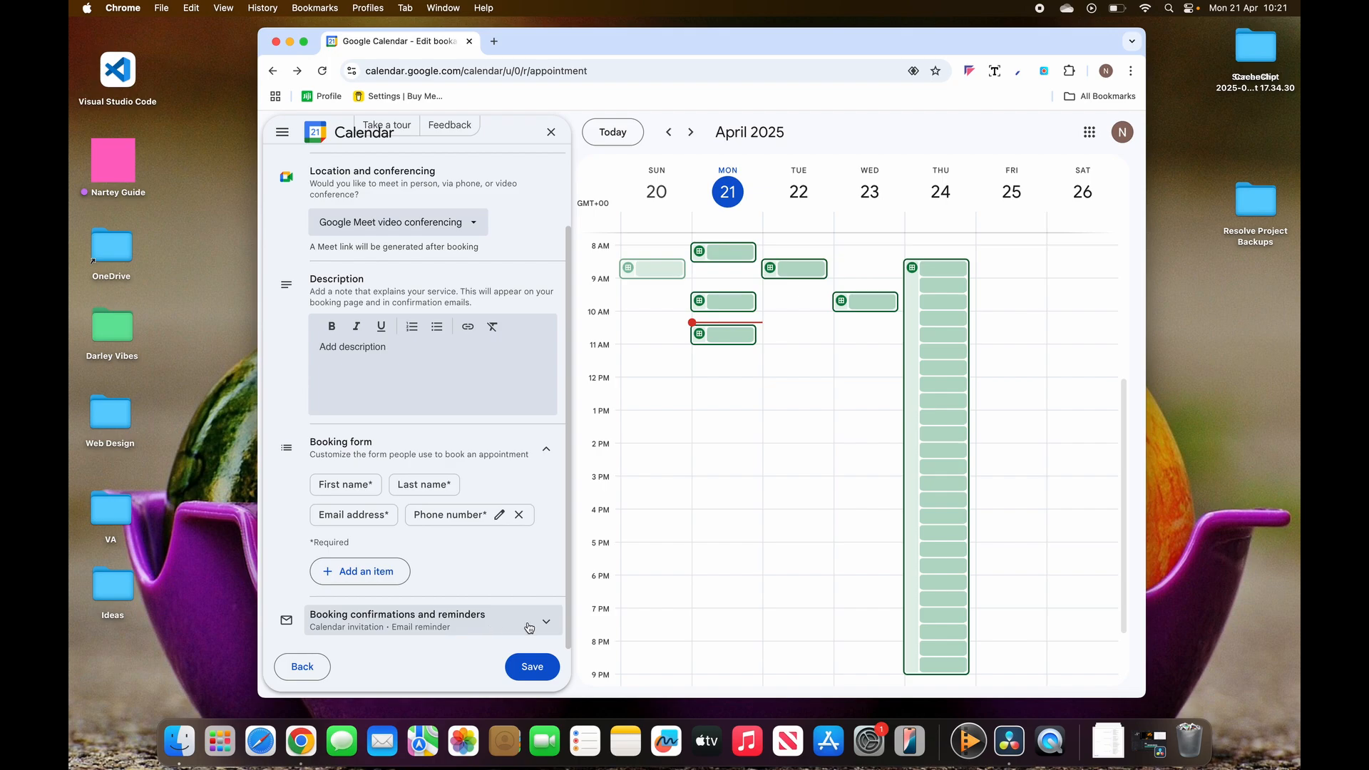
- Save the appointment schedule and view the shareable link for its booking page
scroll(485, 456, "up", 3)
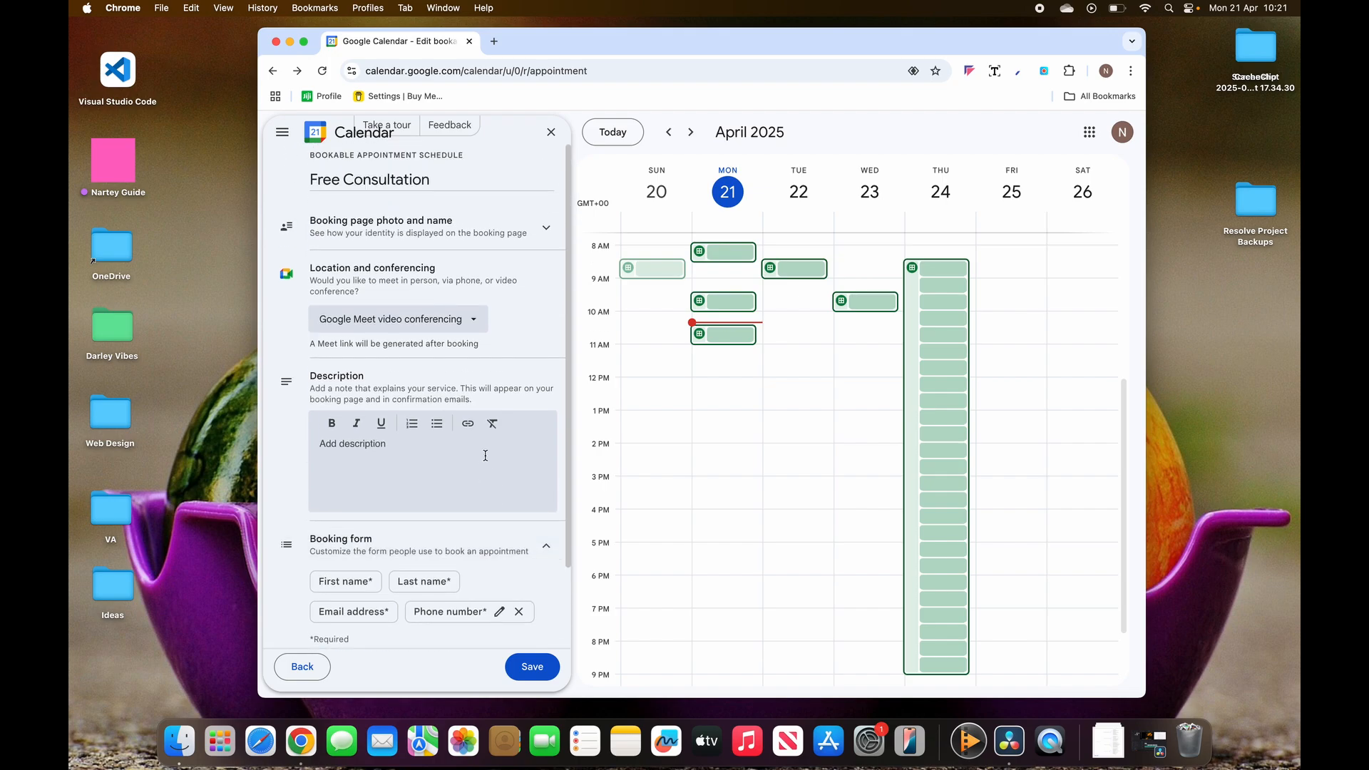
left_click(537, 666)
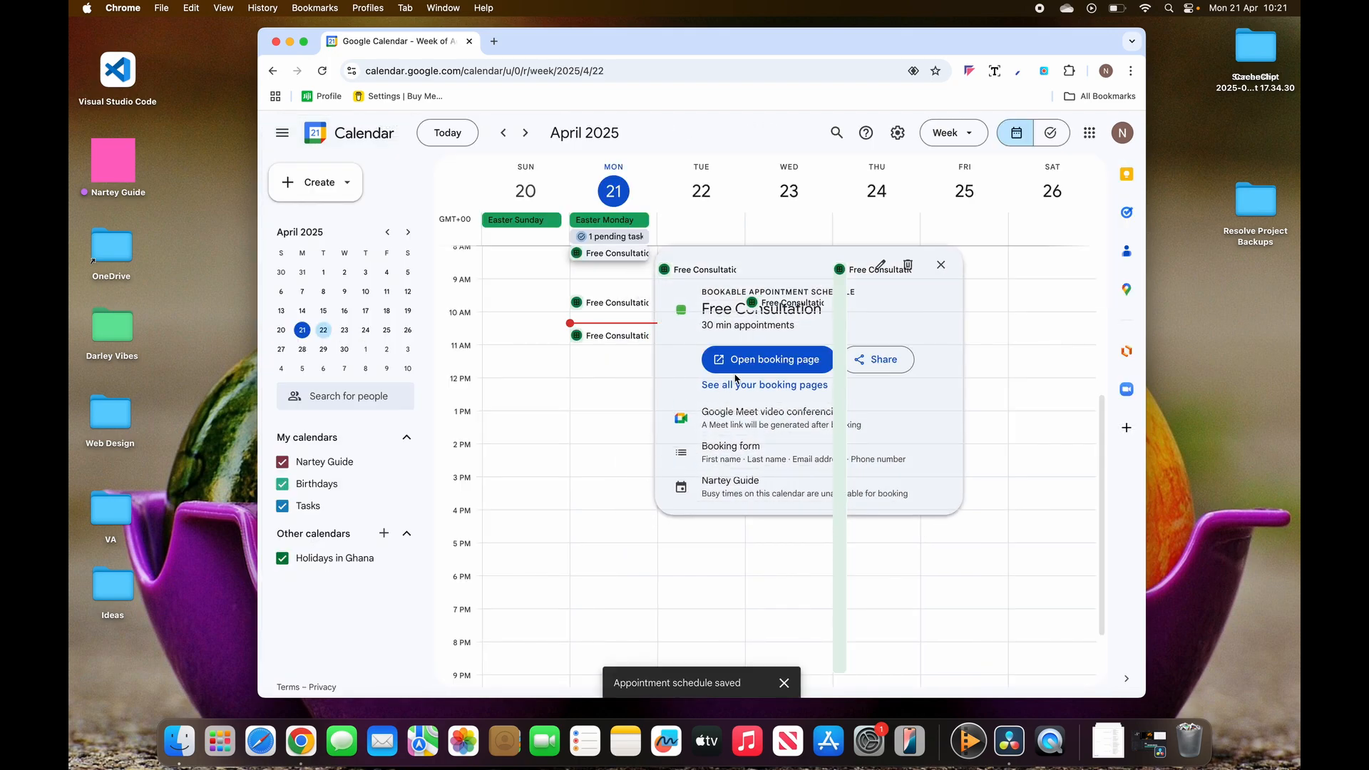
left_click(879, 361)
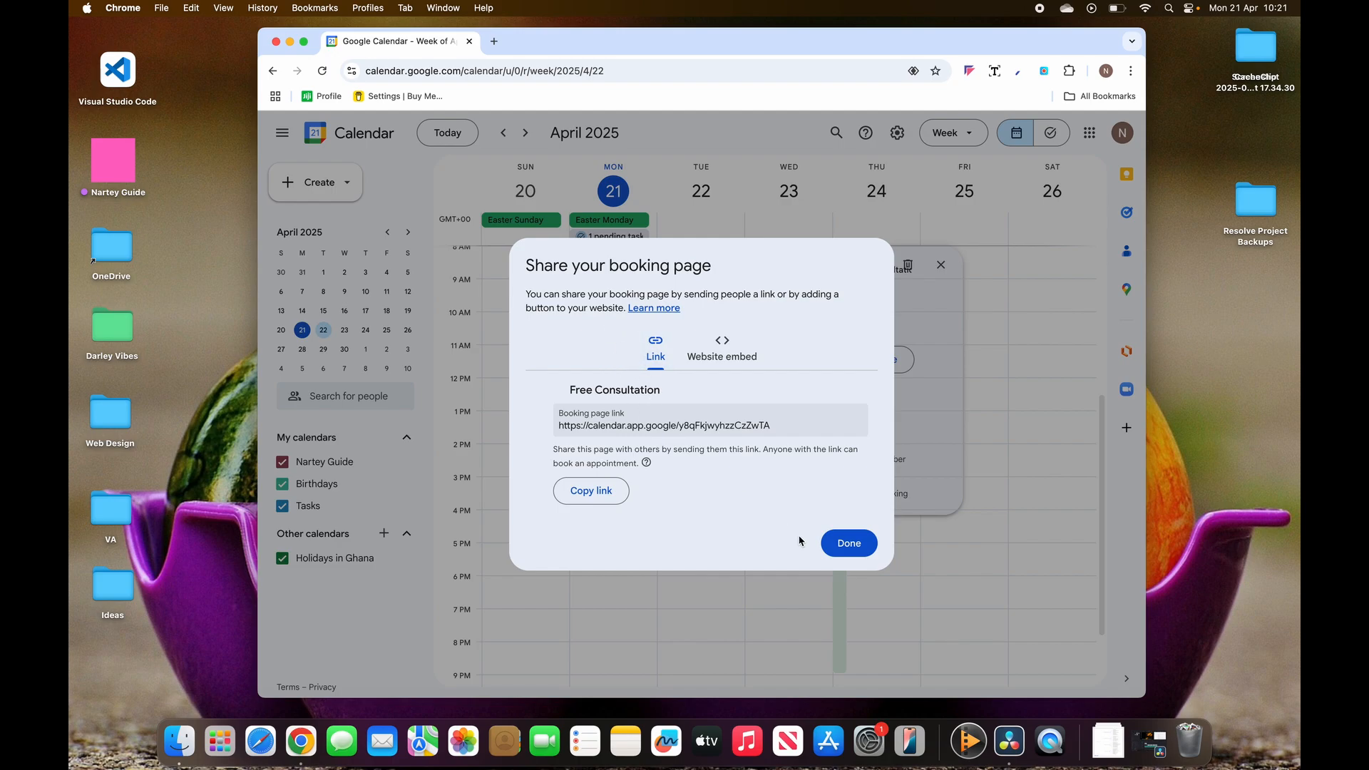
left_click(849, 545)
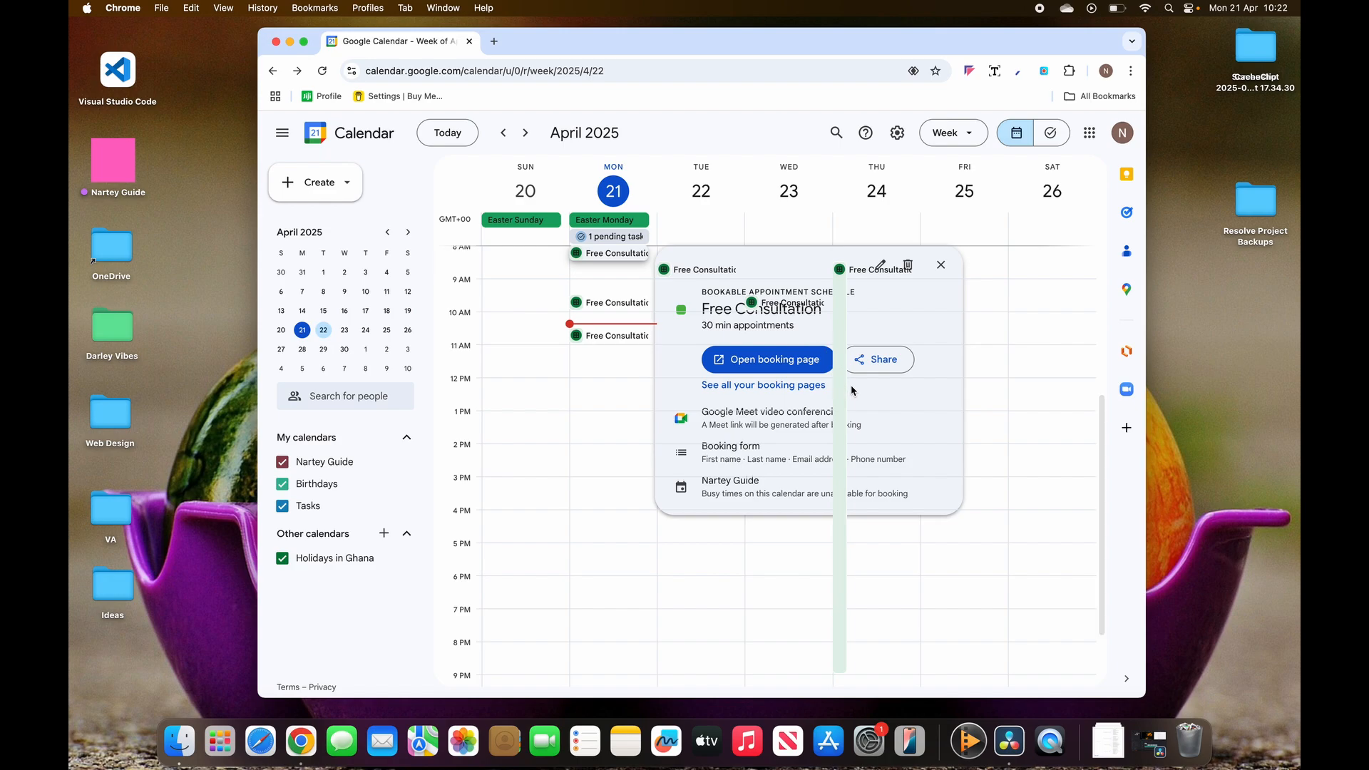
- Open the booking page, look through the available times and select the 9:30am slot on Wednesday, April 23
left_click(769, 366)
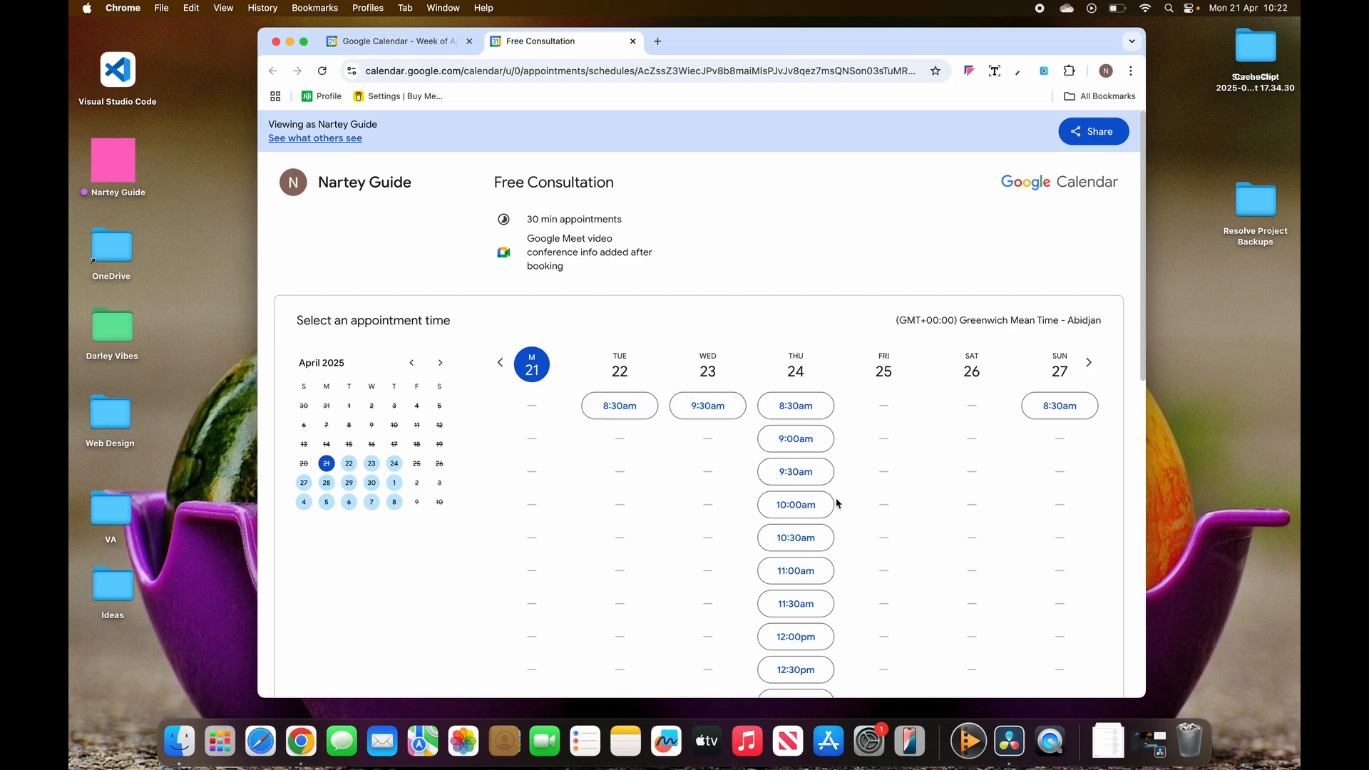
scroll(818, 581, "down", 5)
scroll(810, 574, "down", 2)
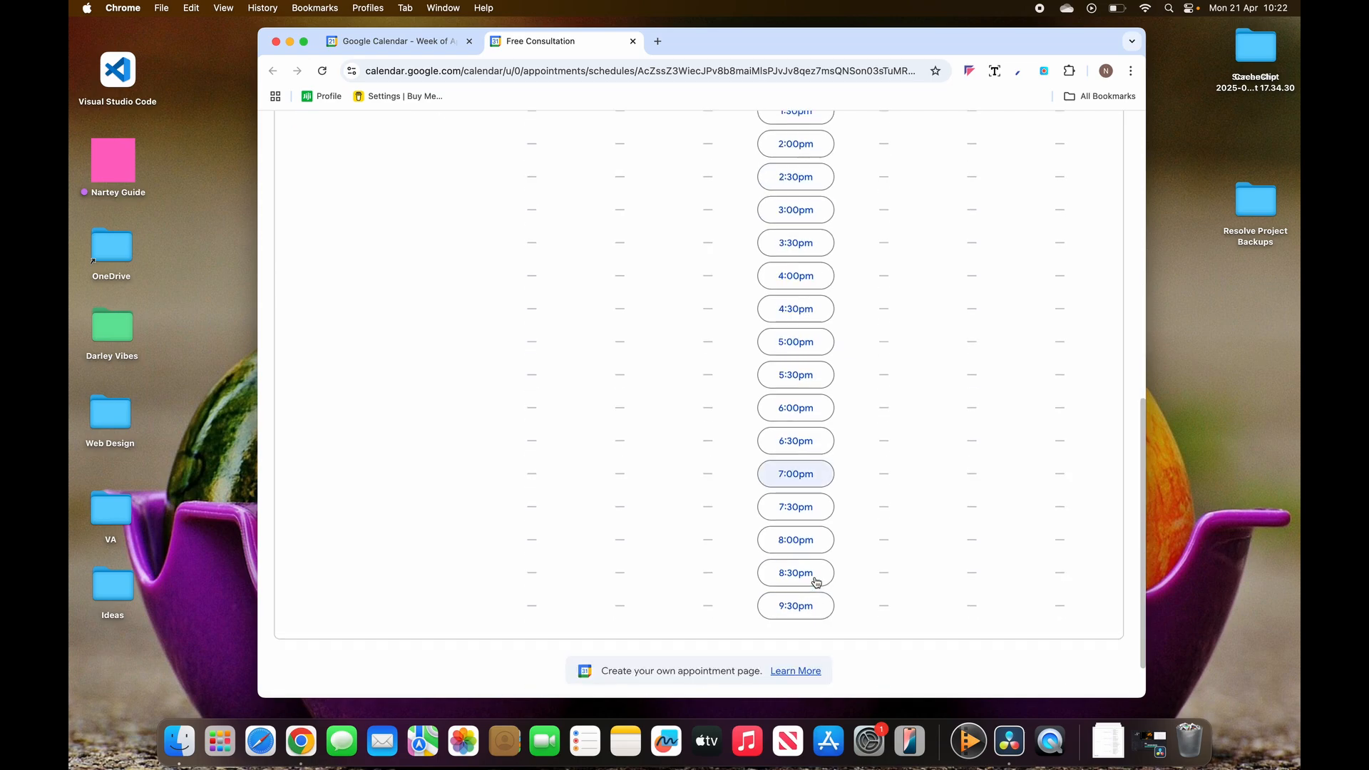
scroll(810, 575, "up", 8)
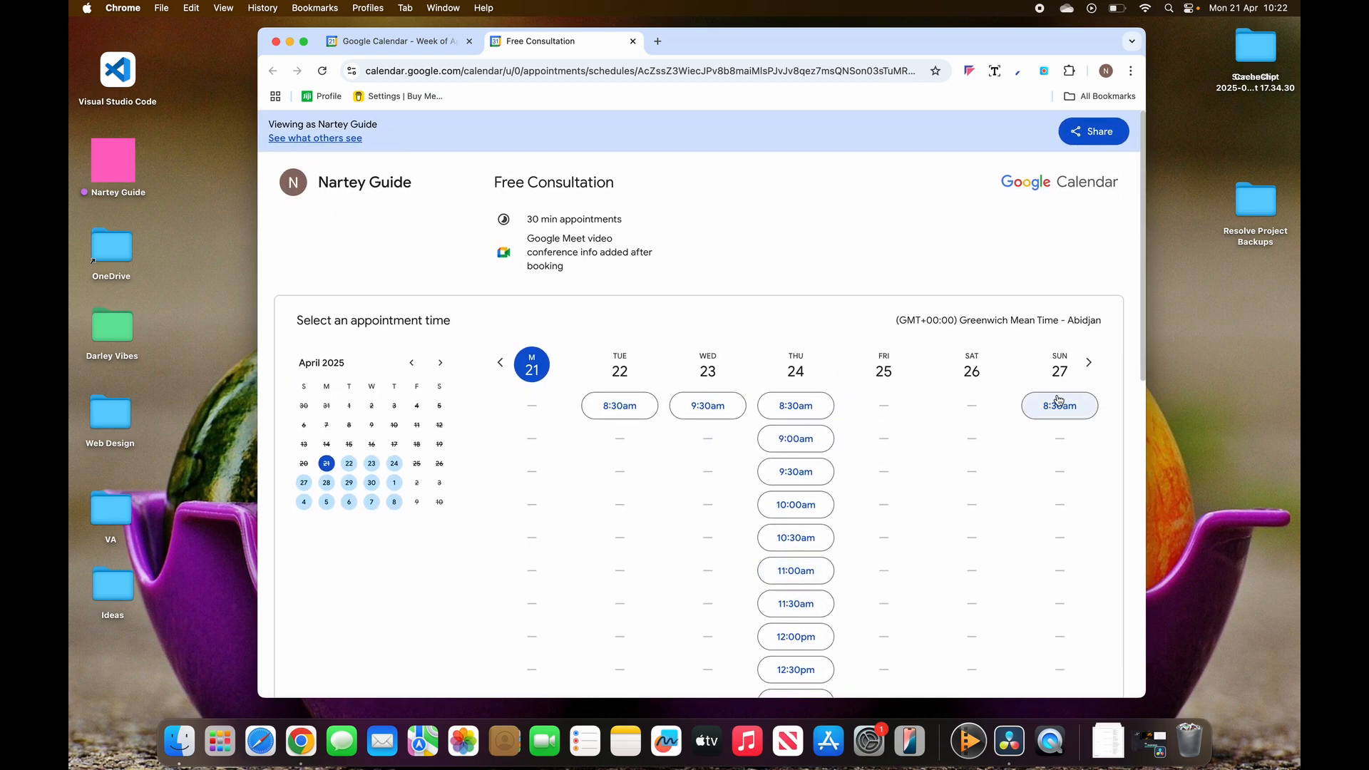
left_click(708, 403)
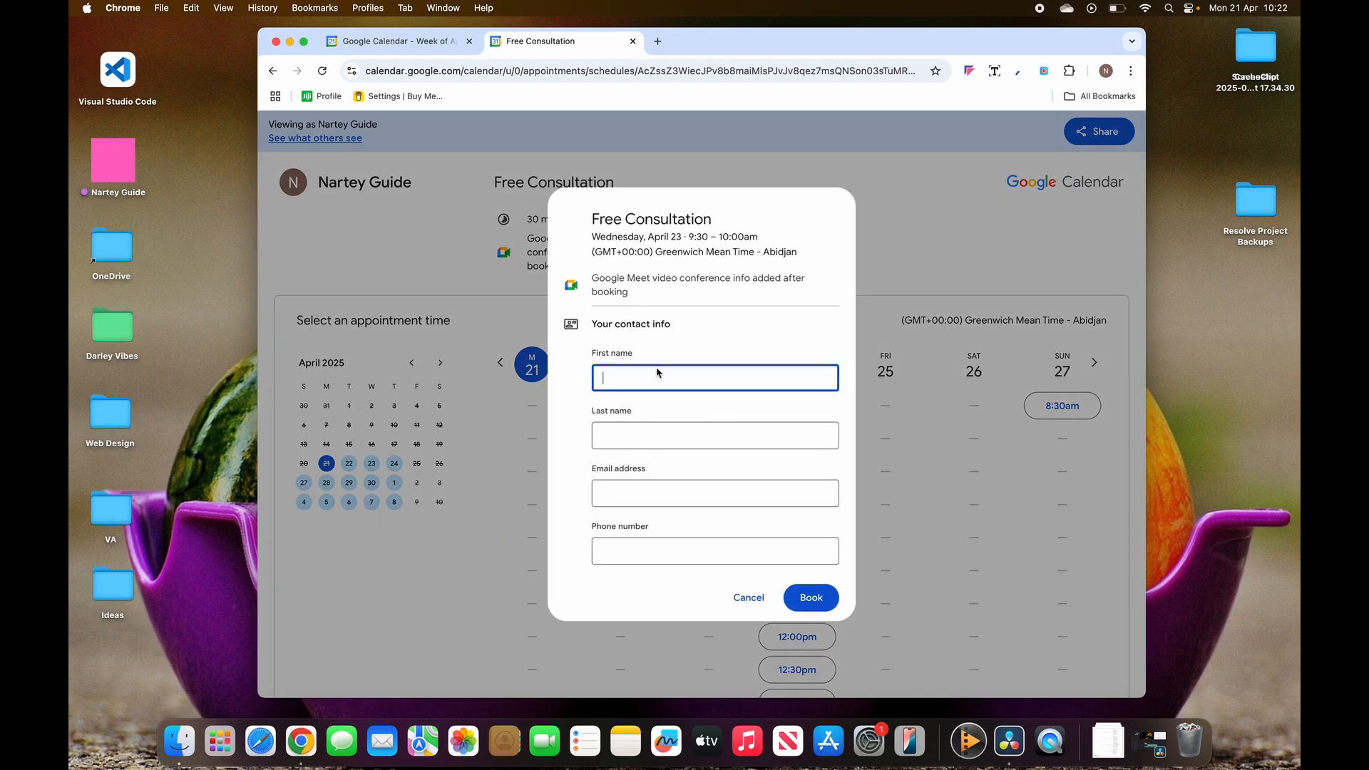